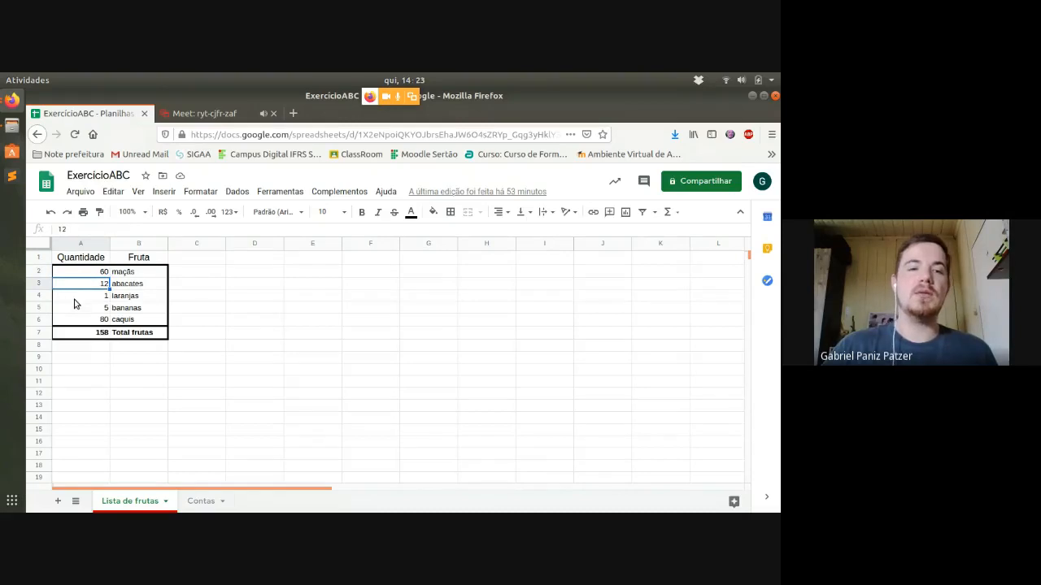
# Re-enter the Total frutas quantity in A7 as the cell-by-cell addition =A2+A3+A4+A5+A6
pyautogui.click(80, 297)
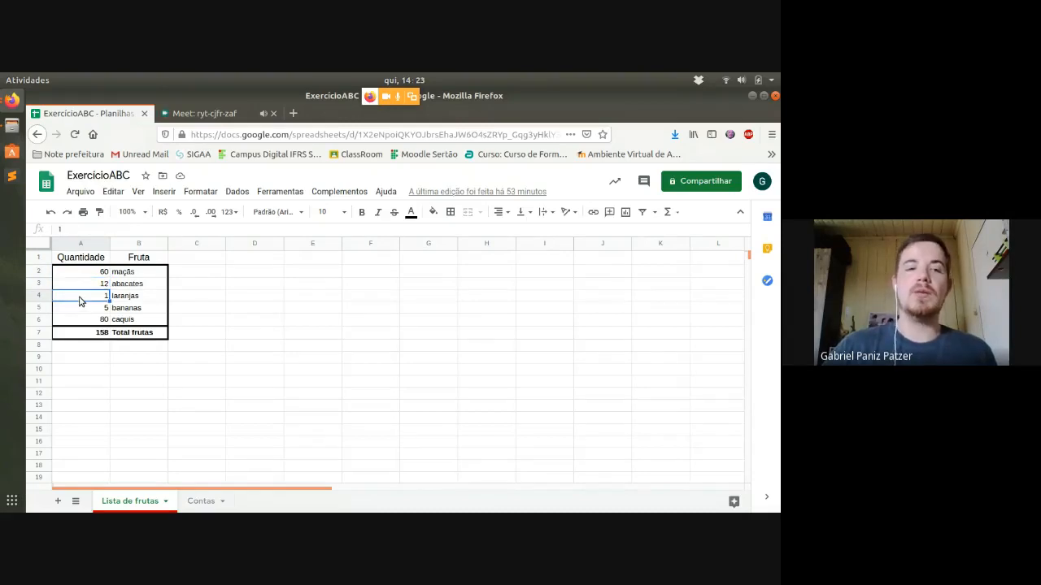
pyautogui.click(91, 335)
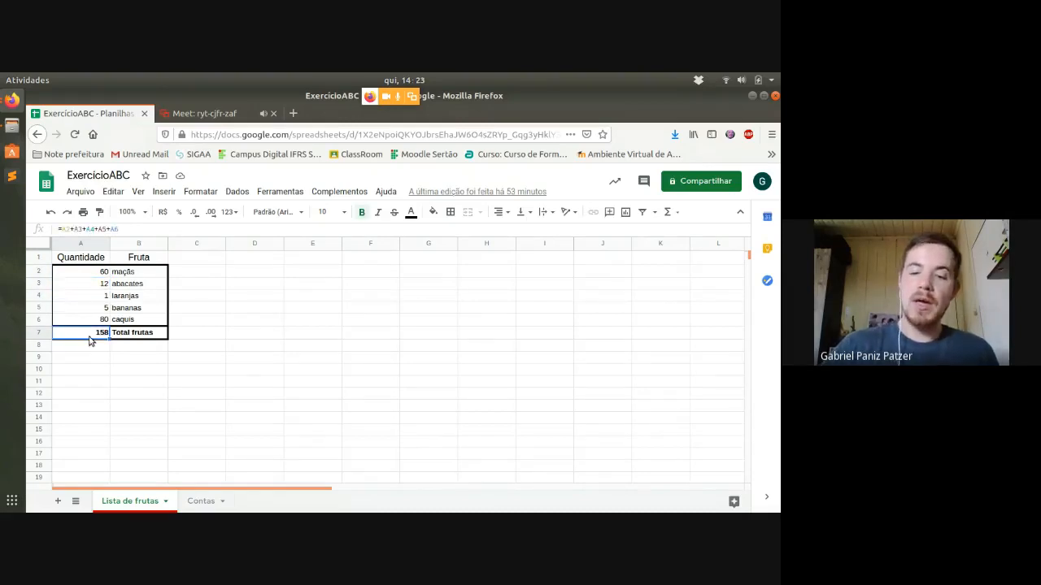
pyautogui.write('=')
pyautogui.click(58, 273)
pyautogui.write('+')
pyautogui.click(63, 287)
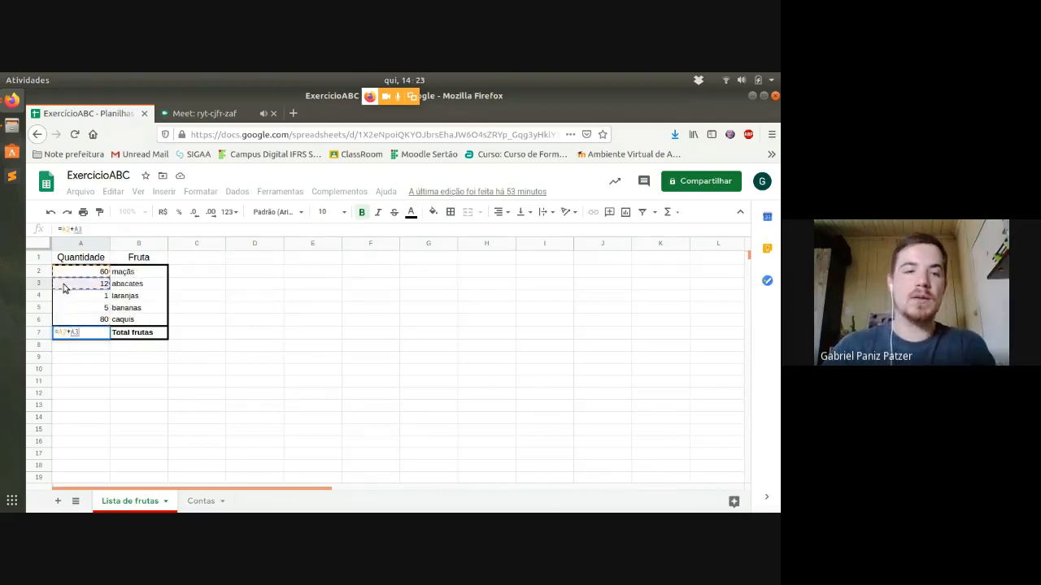
pyautogui.write('+')
pyautogui.click(66, 296)
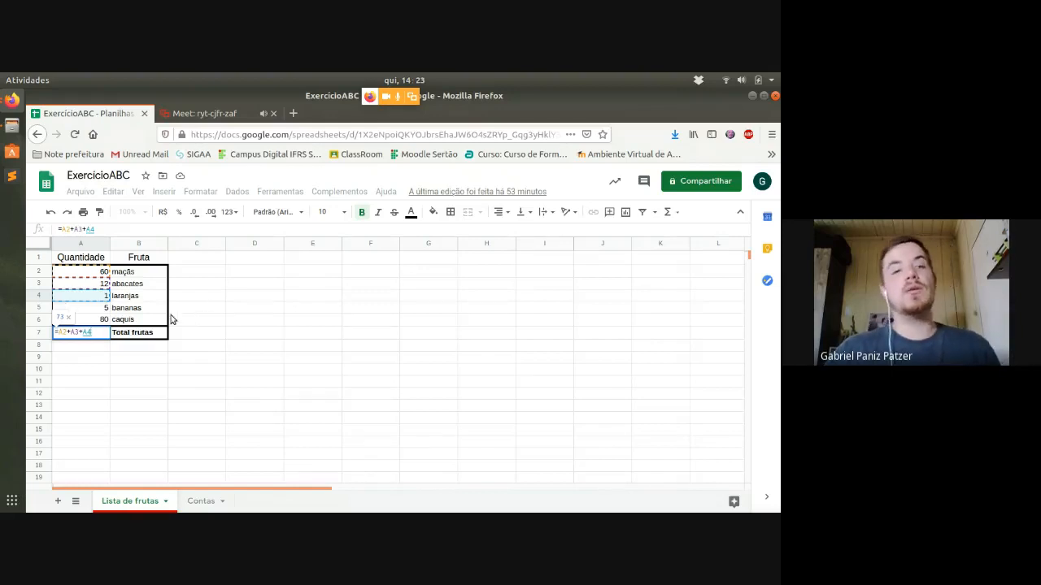
pyautogui.click(91, 310)
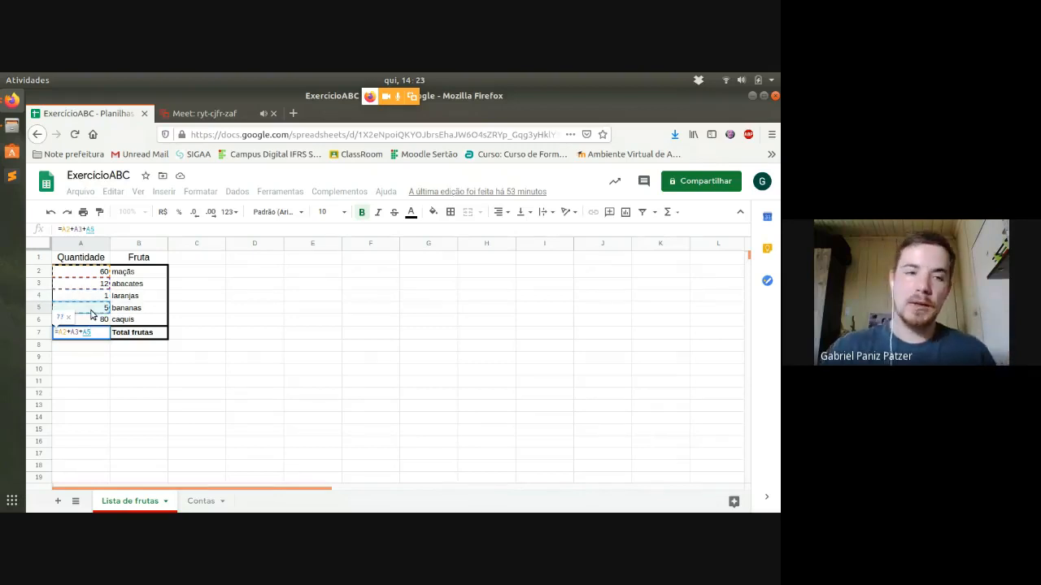
pyautogui.click(94, 298)
pyautogui.write('+')
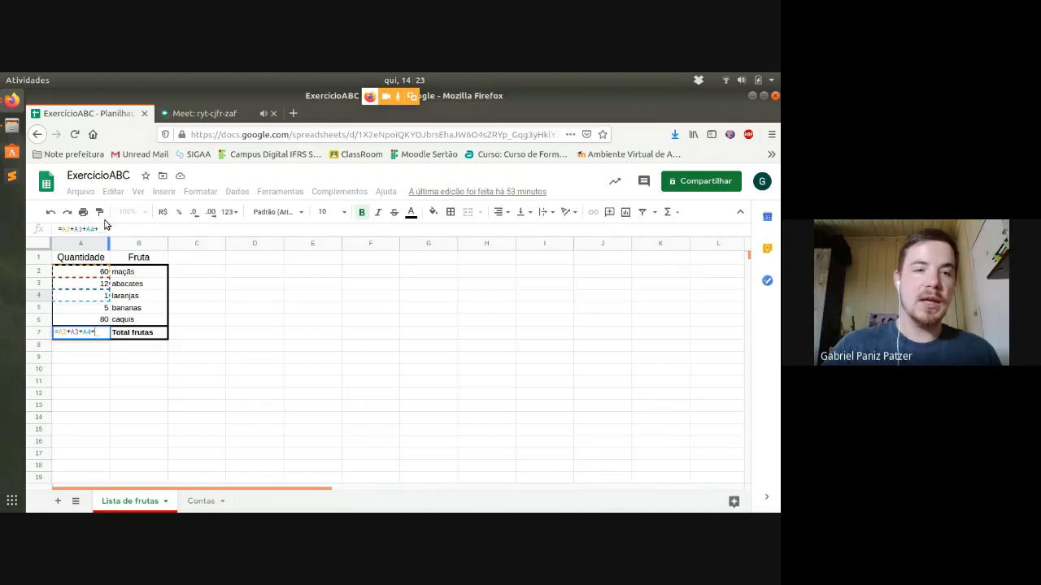
pyautogui.click(86, 307)
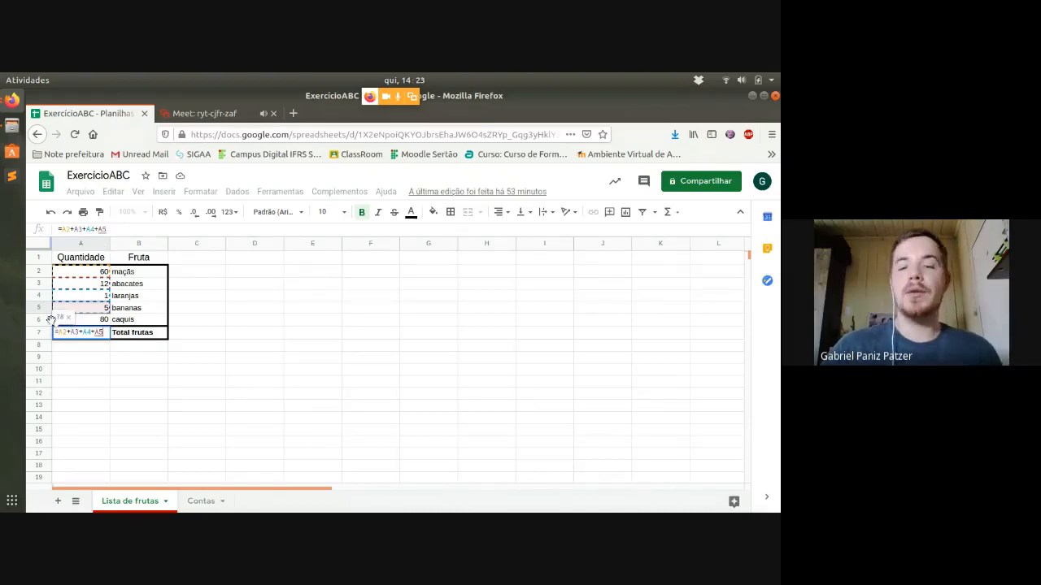
pyautogui.write('+')
pyautogui.click(81, 319)
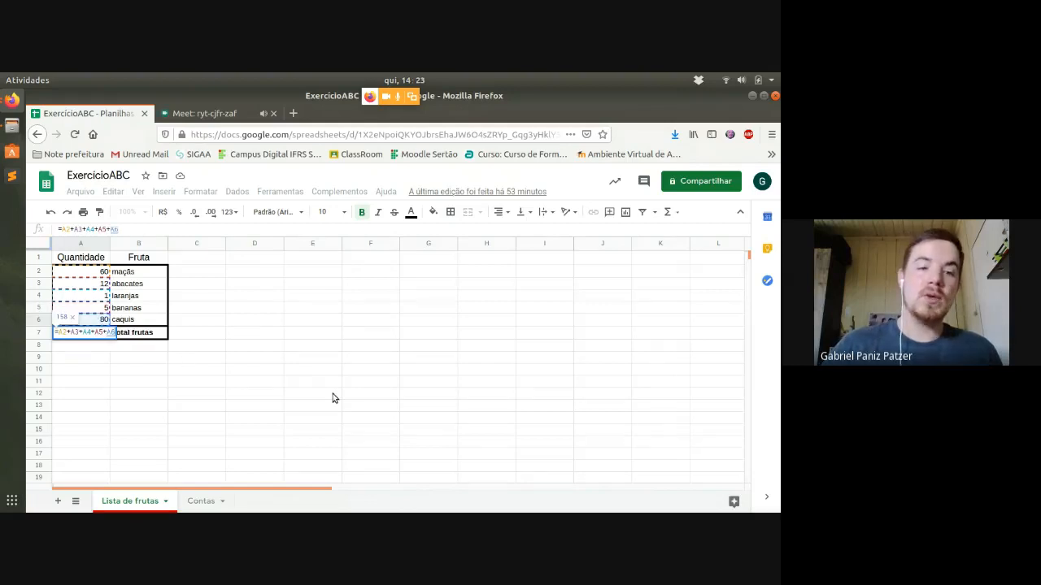
pyautogui.press('Return')
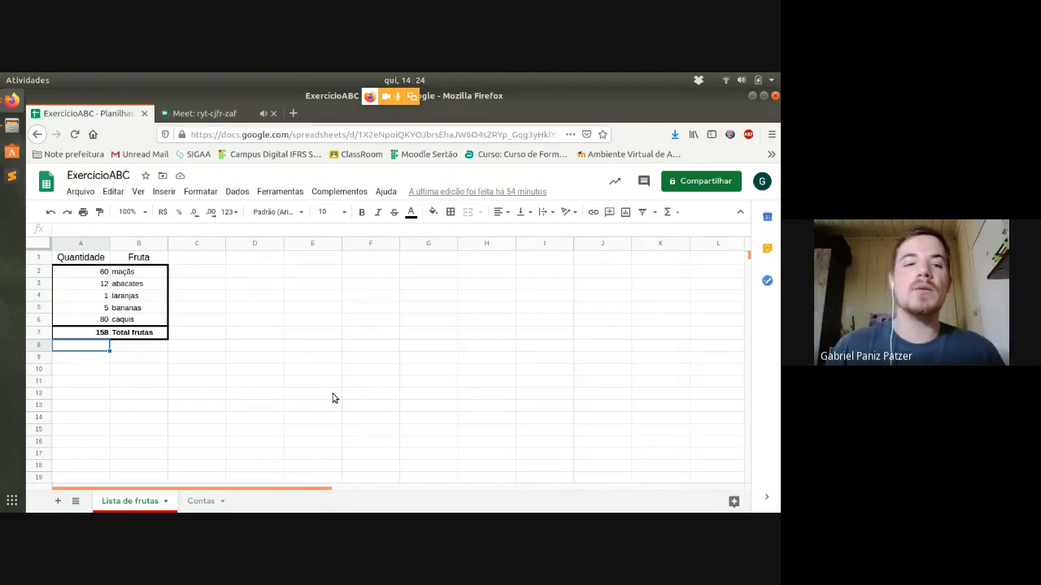
# Enter a SOMA formula in A8 that lists each fruit quantity separately: =soma(A2;A3;A4;A5;A6)
pyautogui.write('=')
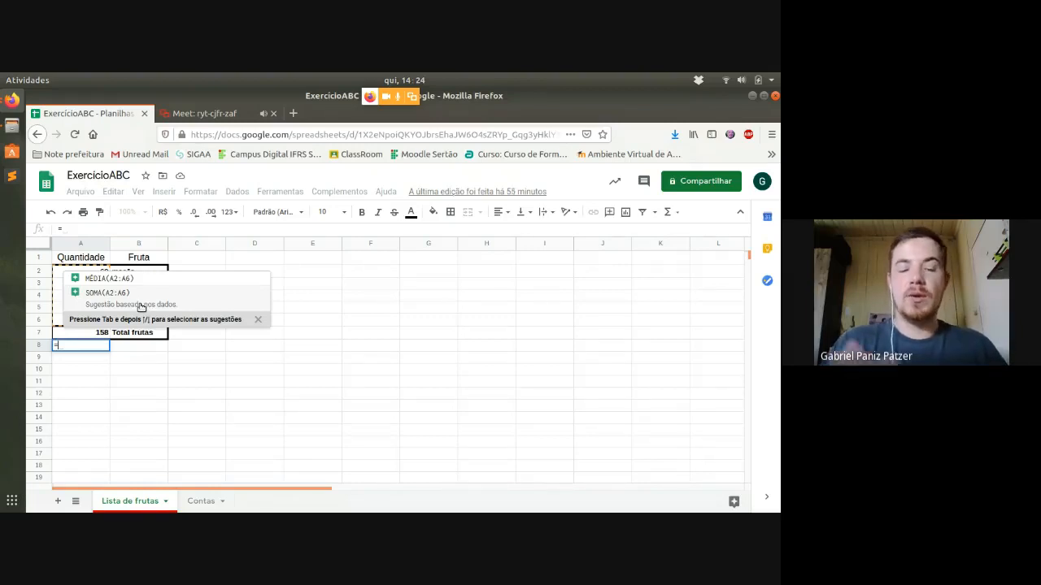
pyautogui.write('soma')
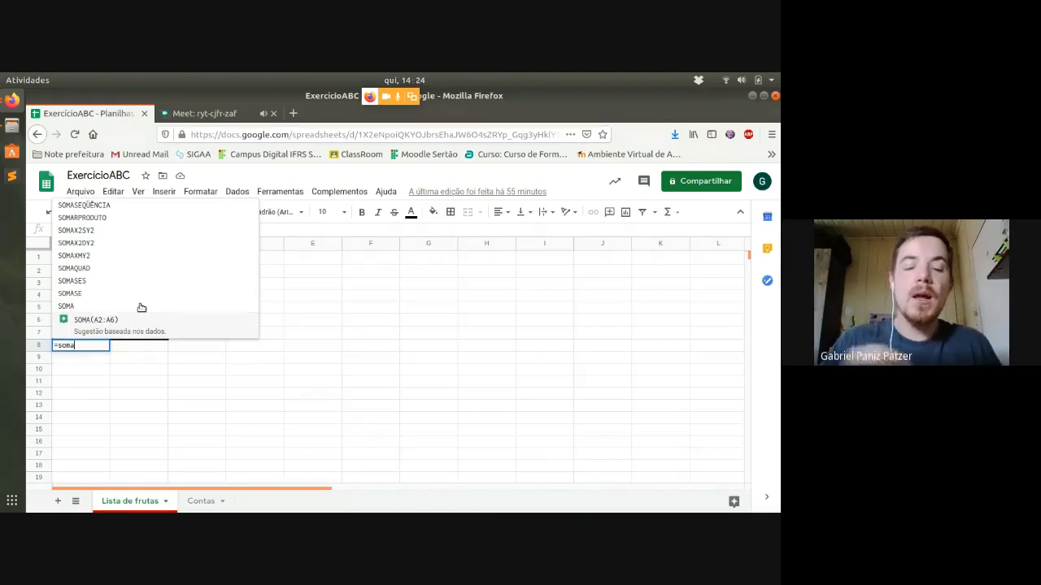
pyautogui.write('(')
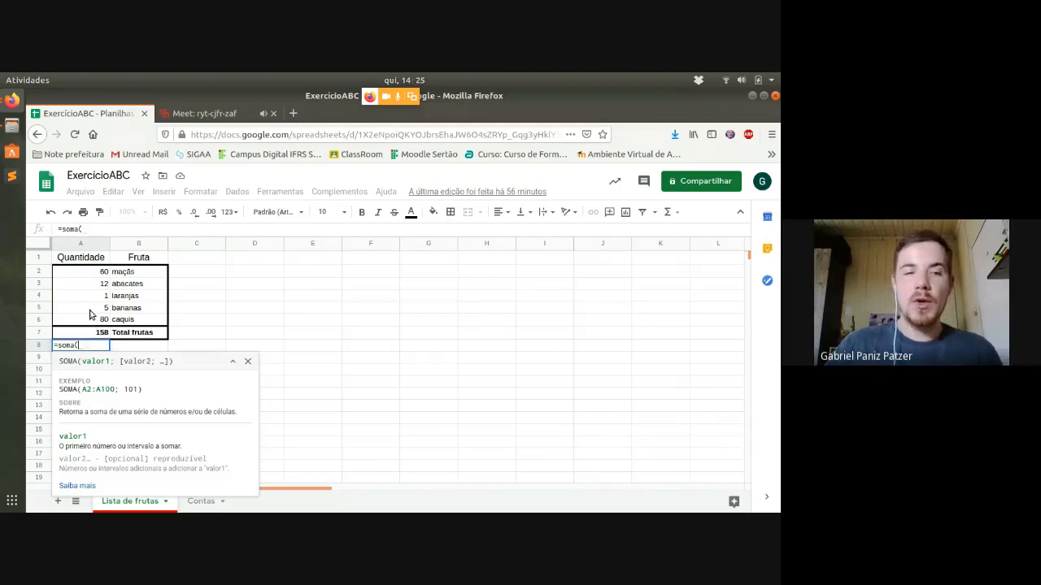
pyautogui.click(92, 274)
pyautogui.write(';')
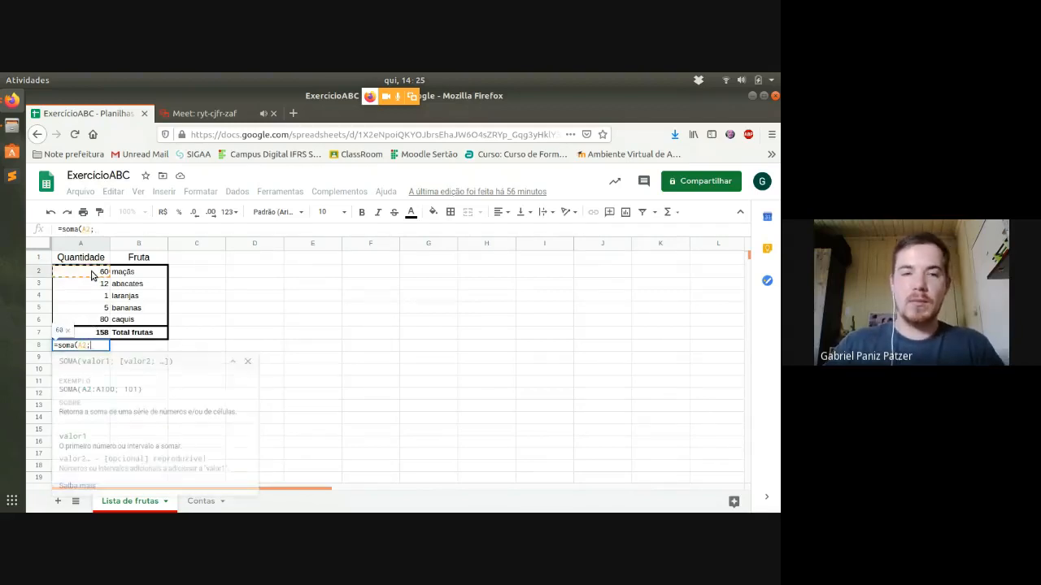
pyautogui.click(91, 287)
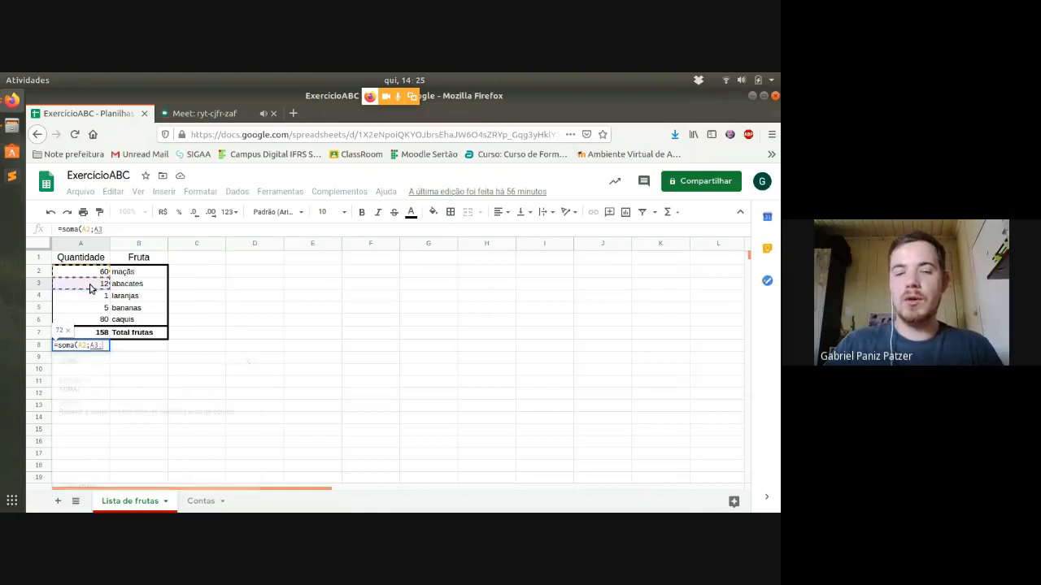
pyautogui.write(';')
pyautogui.click(90, 297)
pyautogui.write(';')
pyautogui.click(89, 307)
pyautogui.write(';')
pyautogui.click(91, 318)
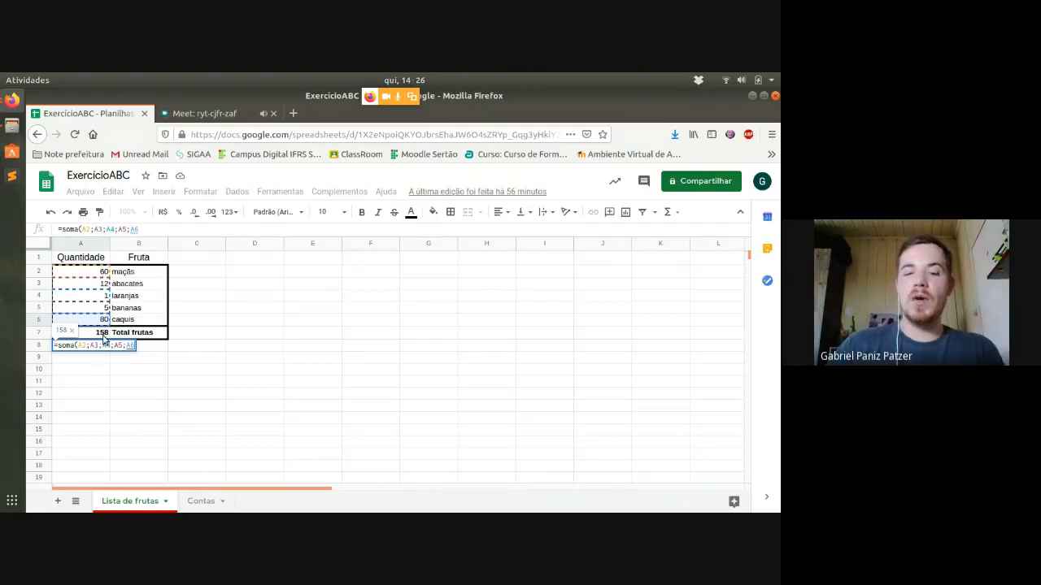
pyautogui.press('Return')
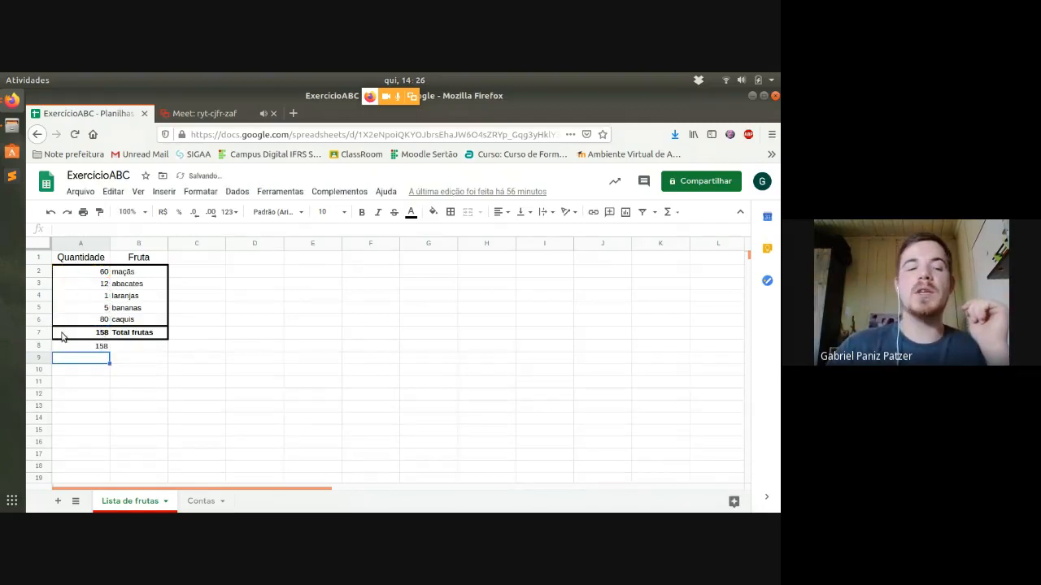
# Review the addition formula in A7 and total the fruit quantities in A9 with the range formula =soma(A2:A6)
pyautogui.click(100, 333)
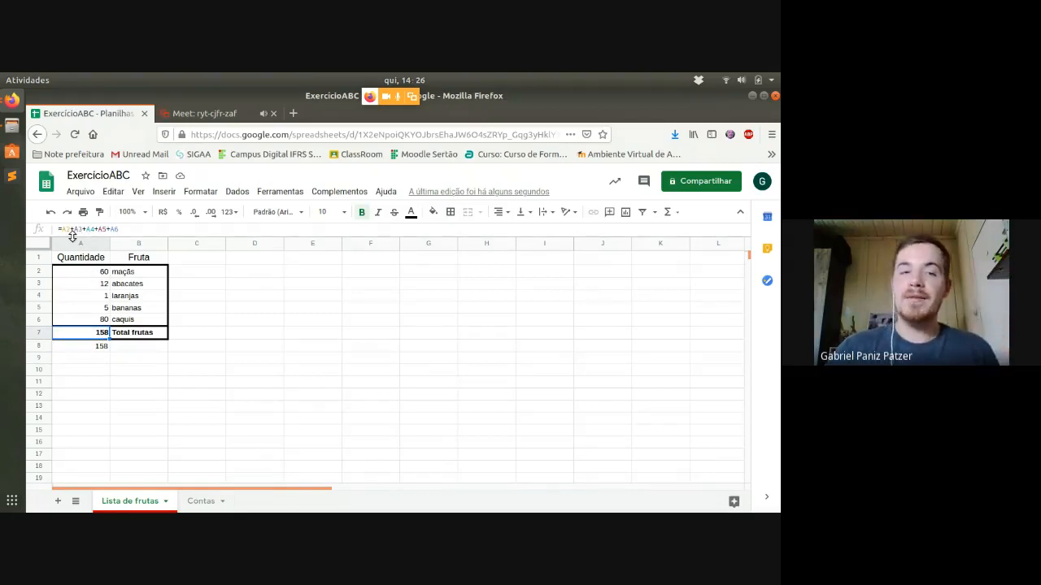
pyautogui.click(91, 359)
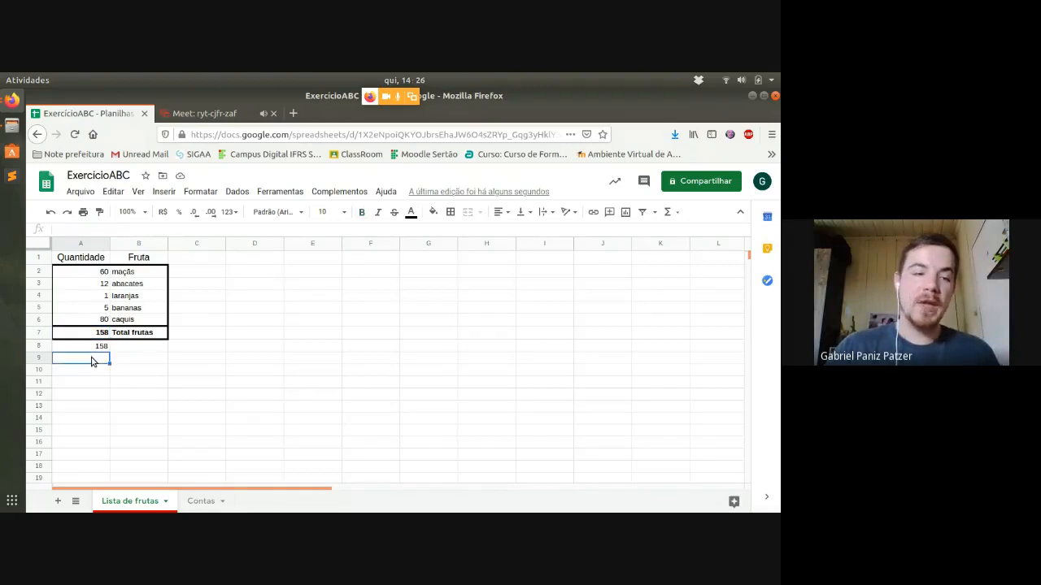
pyautogui.write('=s')
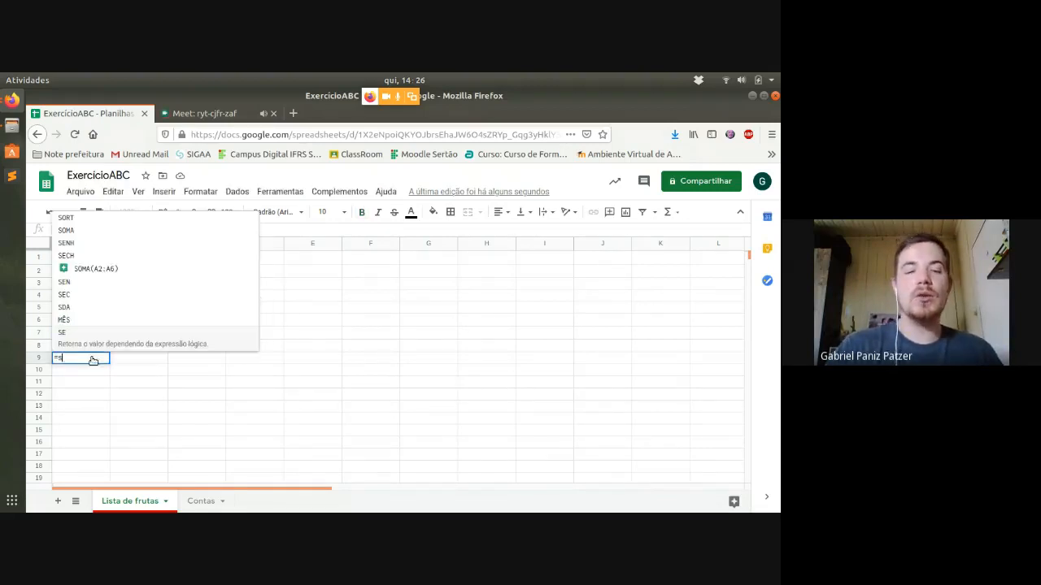
pyautogui.write('oma(')
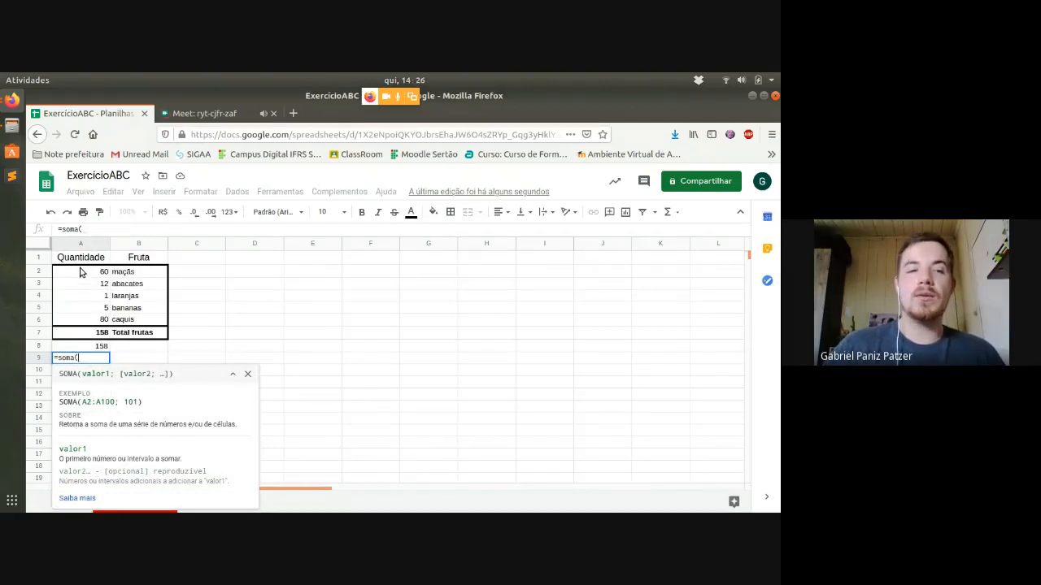
pyautogui.moveTo(82, 271); pyautogui.dragTo(79, 324)
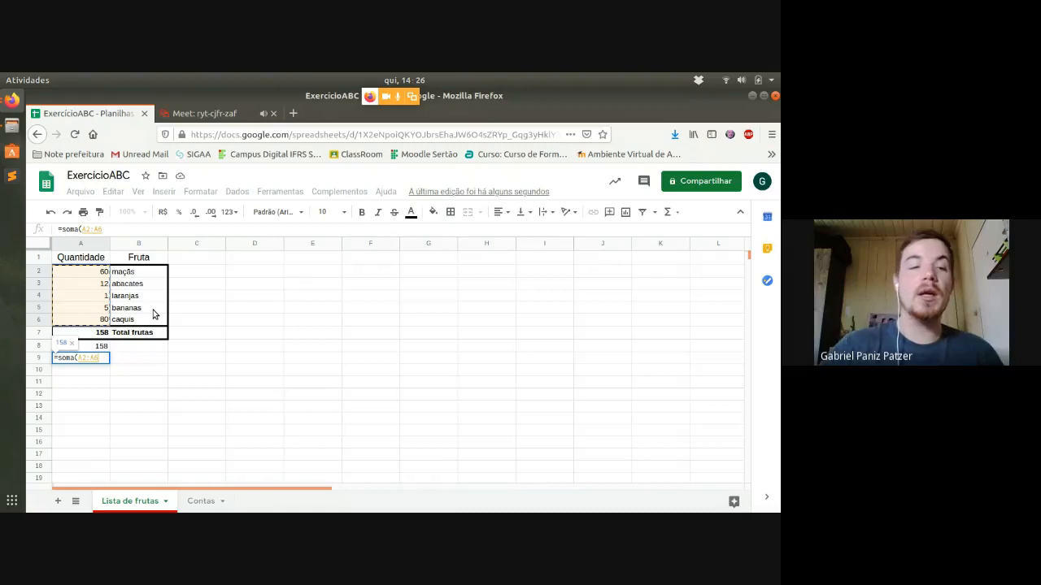
pyautogui.press('Return')
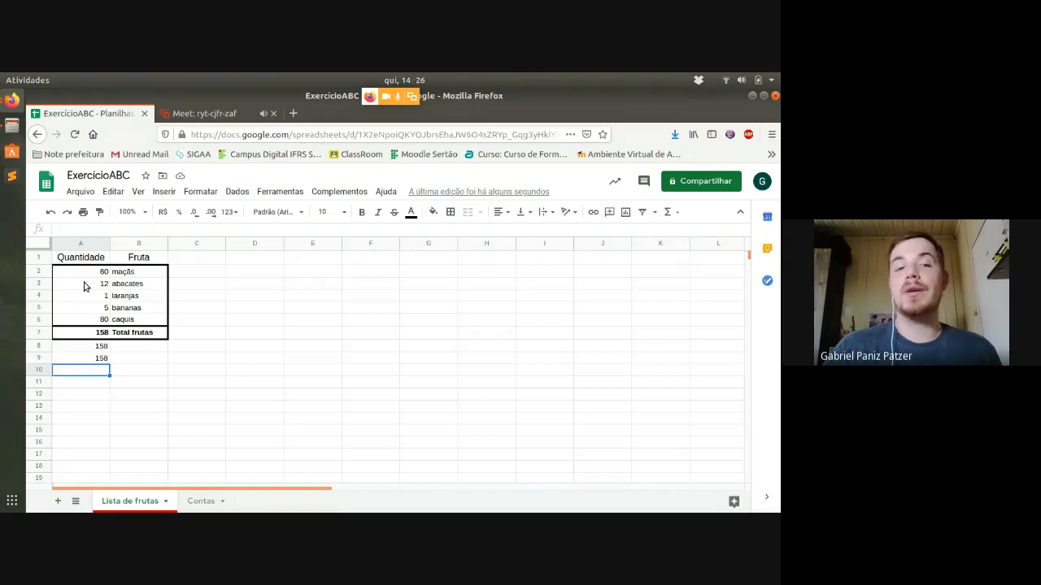
# Enter =soma(A2:A3;A5:A6) in A10 to sum the two ranges that leave out laranjas, closing the function help
pyautogui.click(102, 359)
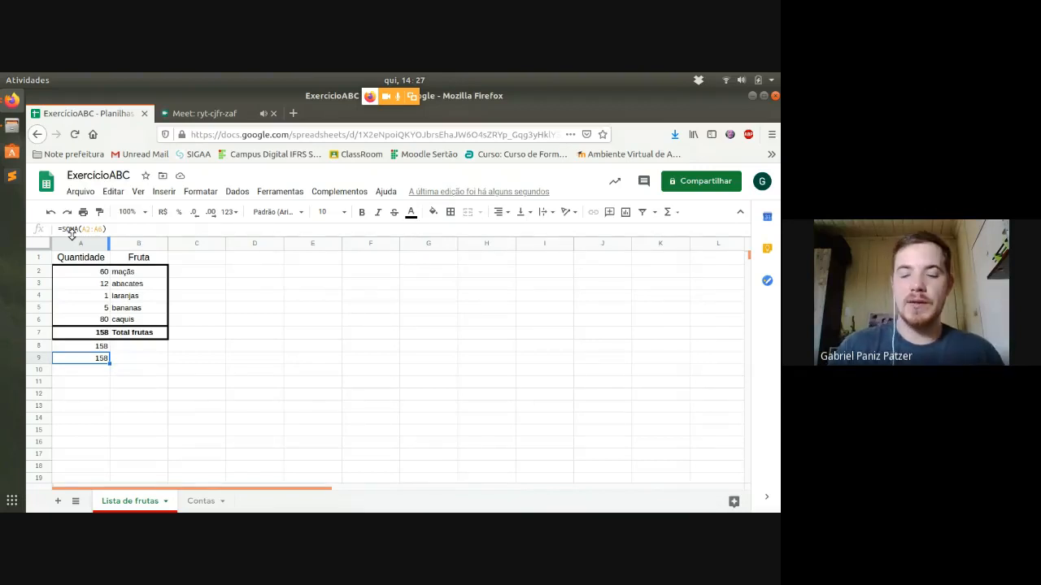
pyautogui.press('Down')
pyautogui.write('=soma(')
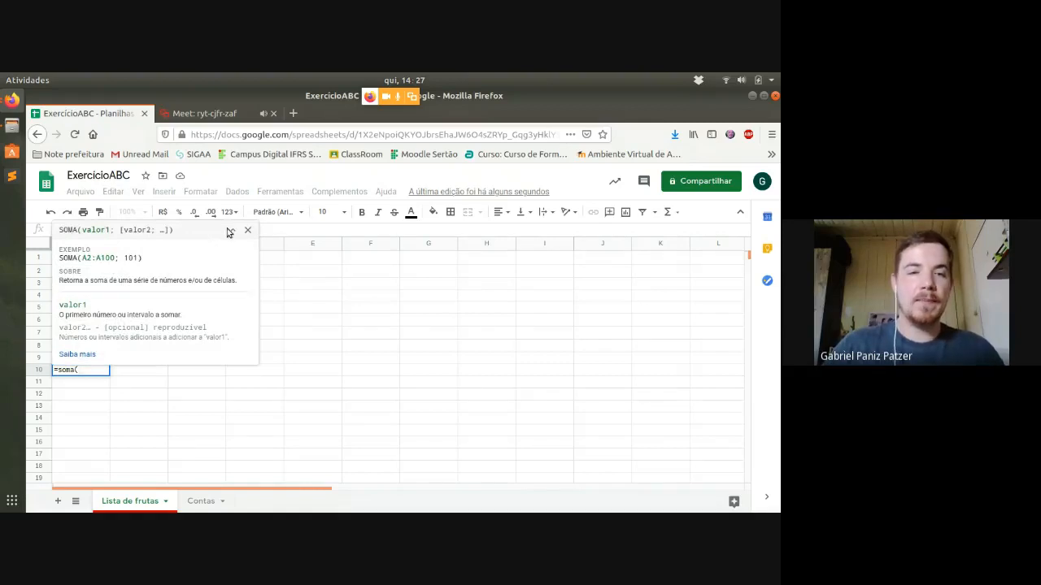
pyautogui.click(248, 231)
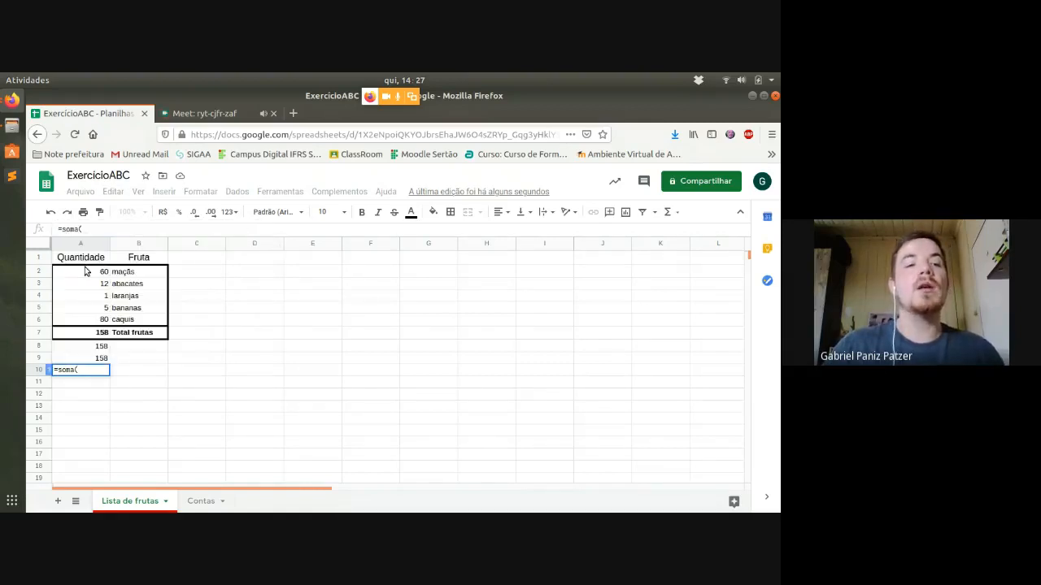
pyautogui.moveTo(85, 271); pyautogui.dragTo(82, 282)
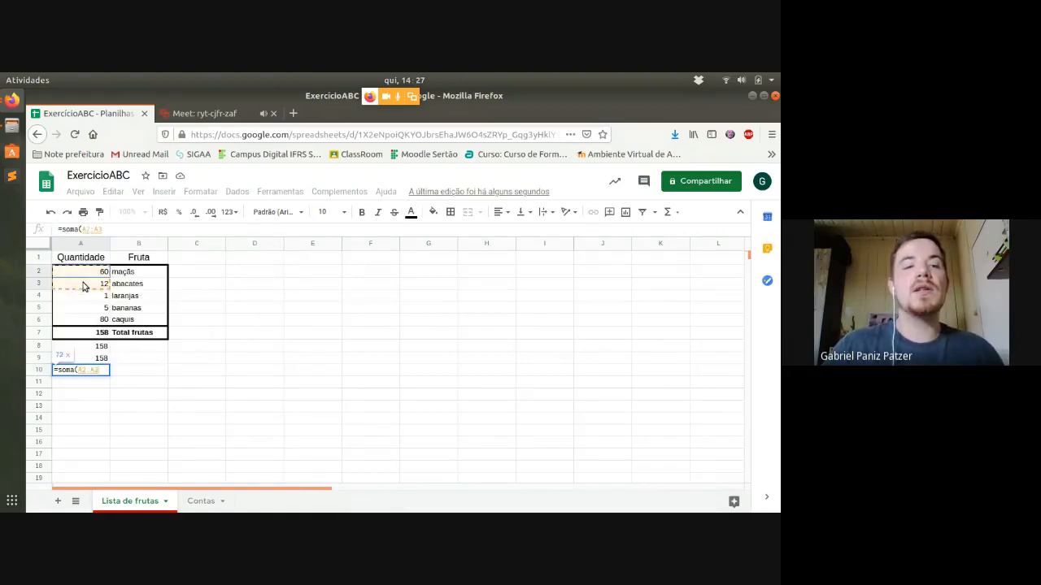
pyautogui.write(';')
pyautogui.moveTo(89, 307); pyautogui.dragTo(92, 322)
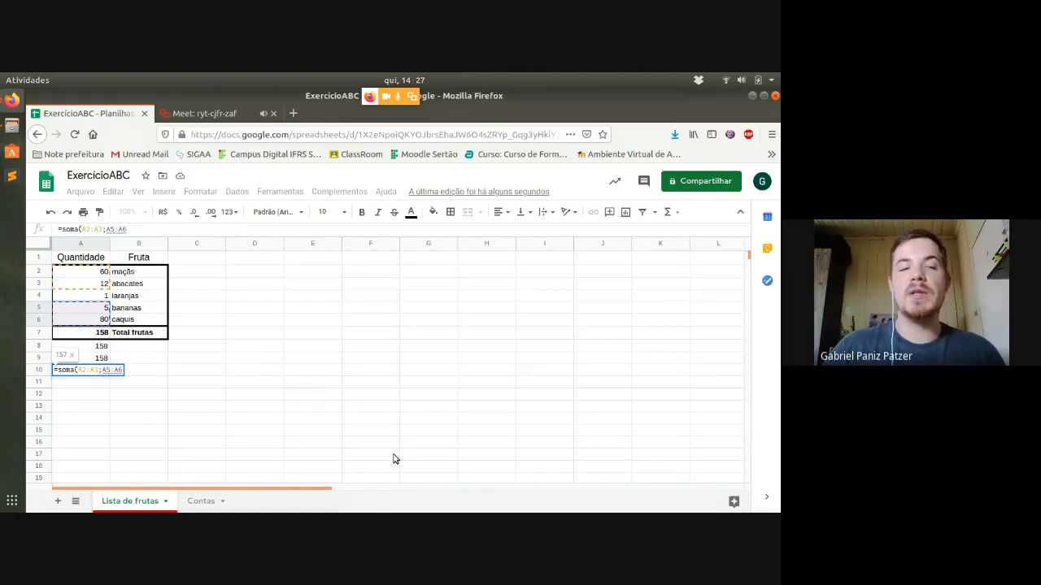
pyautogui.press('Return')
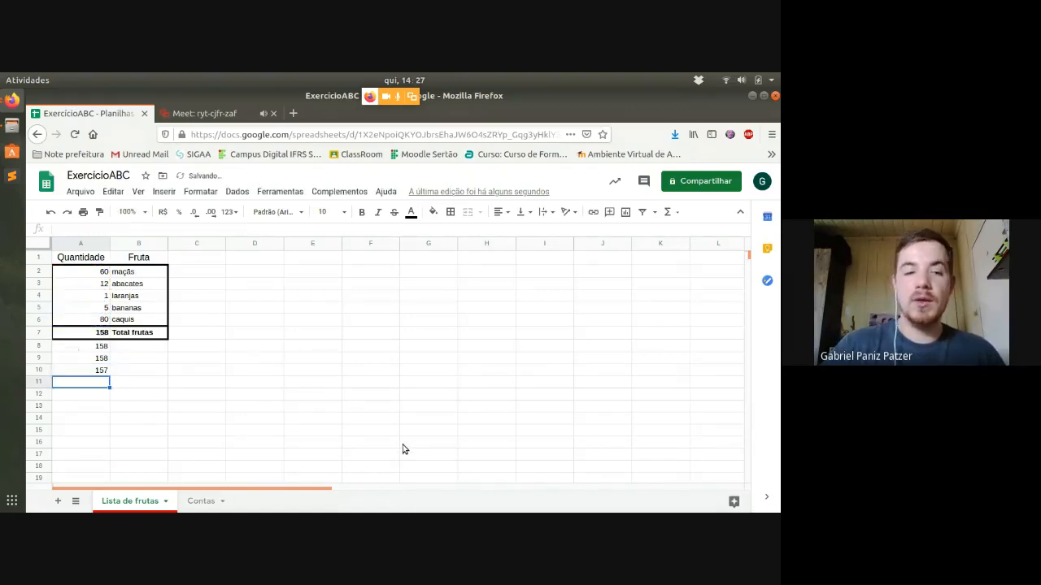
# Enter =soma(A2:A6)-A4 in A11 to sum all the fruit quantities and subtract laranjas
pyautogui.write('=')
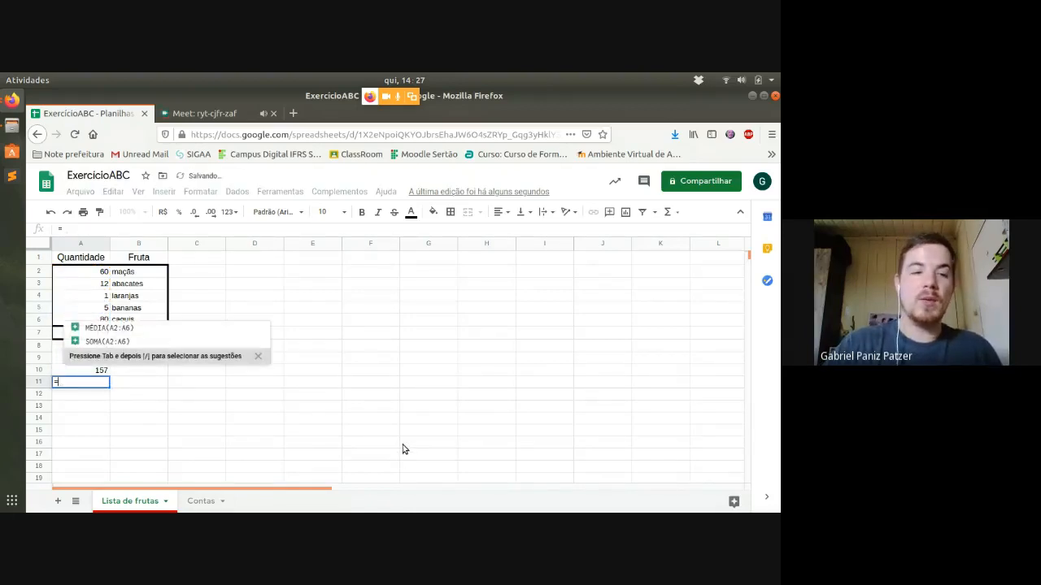
pyautogui.write('soma(')
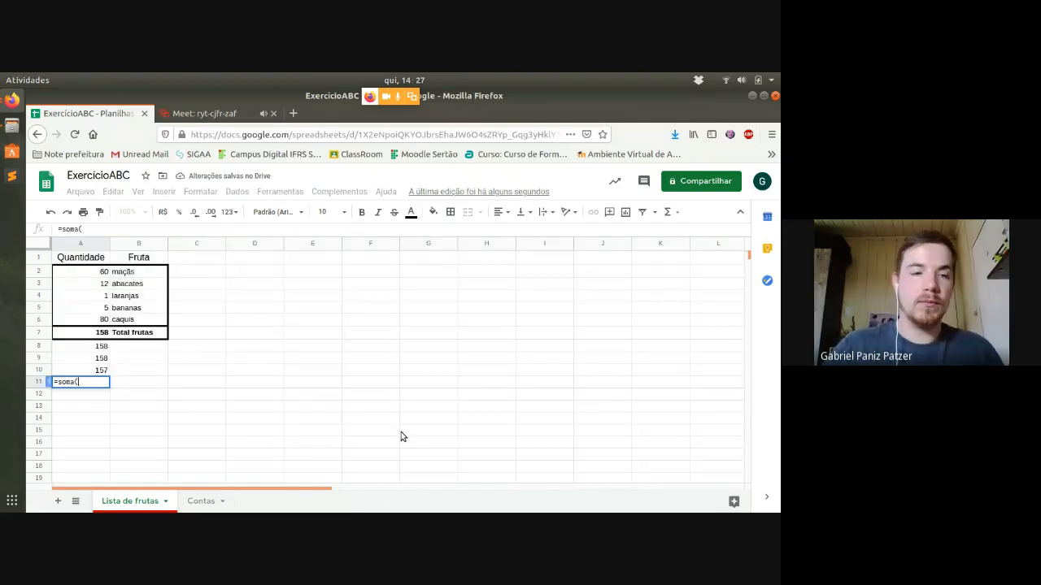
pyautogui.moveTo(74, 274); pyautogui.dragTo(76, 323)
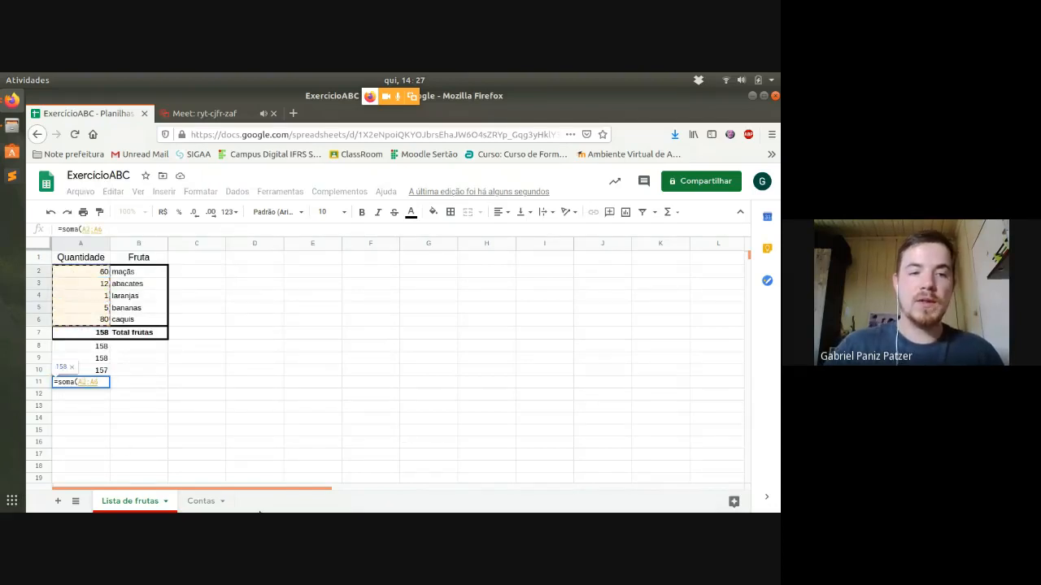
pyautogui.write(')-')
pyautogui.click(103, 296)
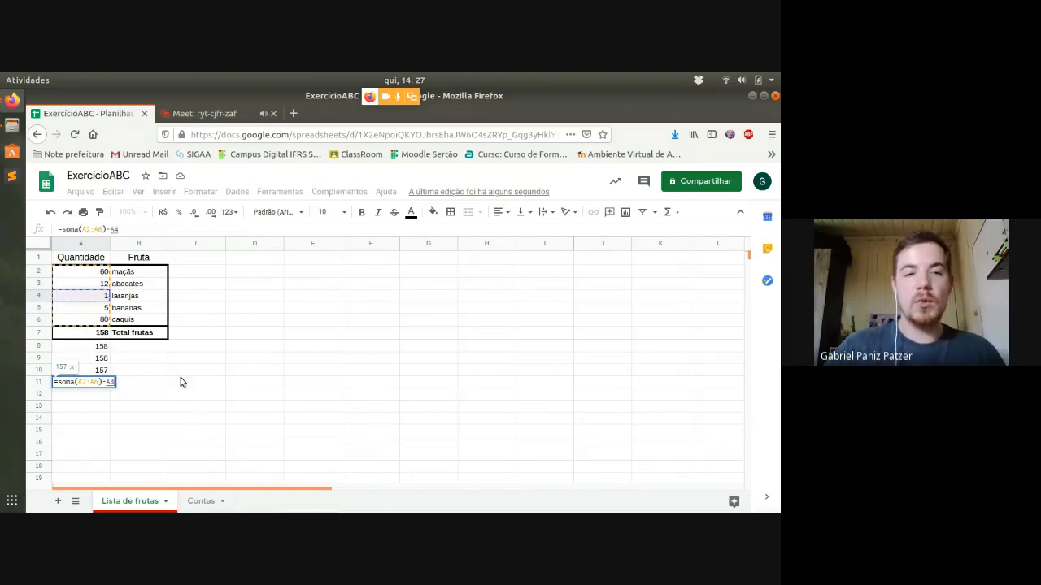
pyautogui.press('Return')
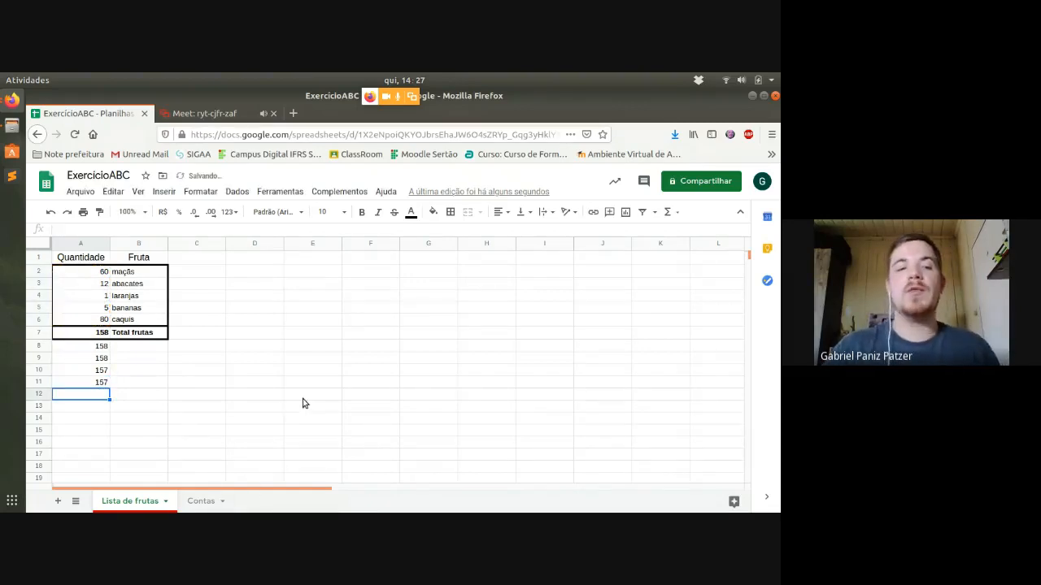
# Set the quantity of laranjas in A4 to 15
pyautogui.click(104, 296)
pyautogui.write('15')
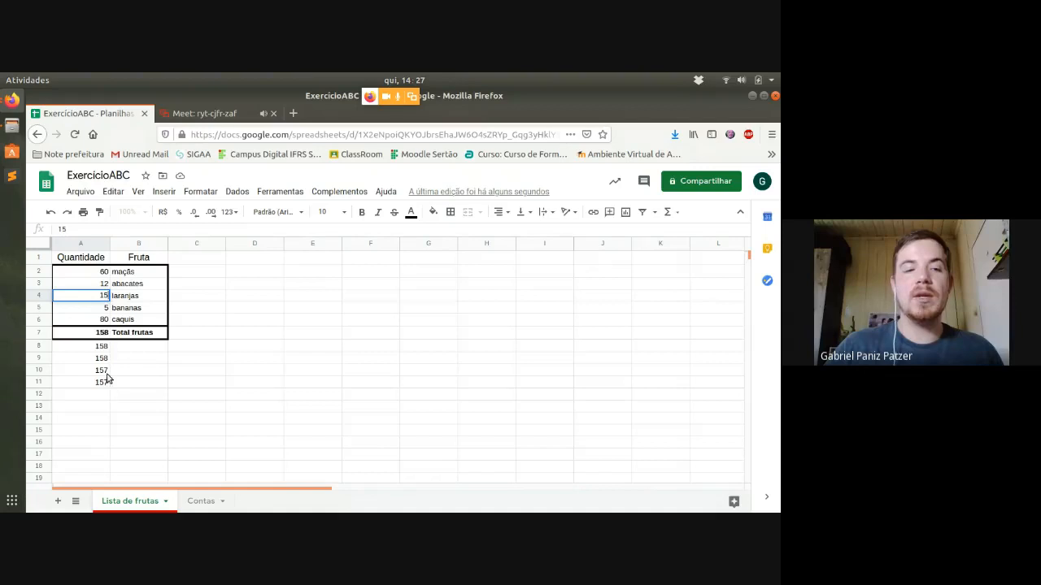
pyautogui.press('Return')
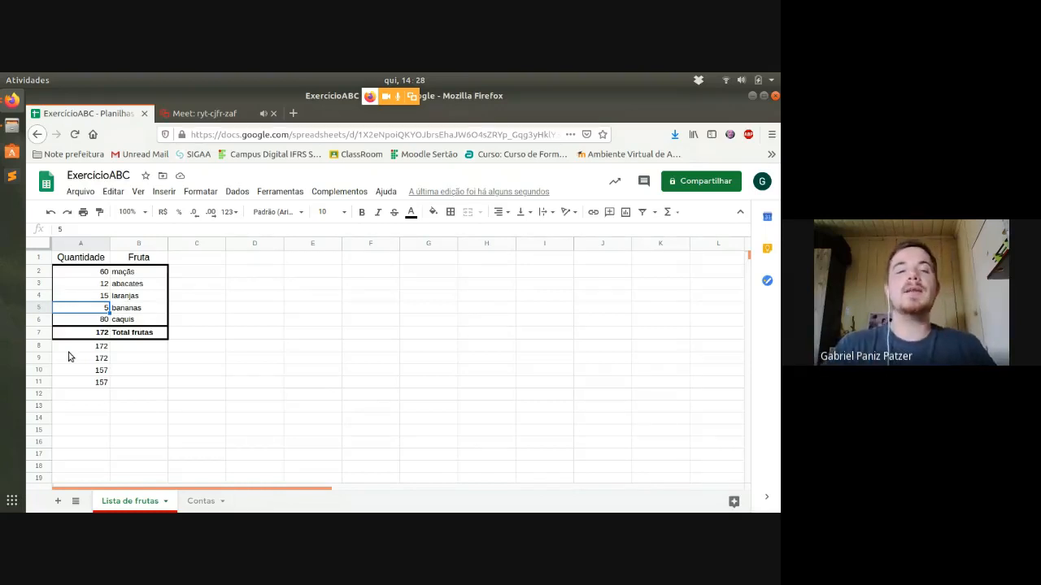
# Enter =máximo(A2:A6) in C2 to find the largest fruit quantity
pyautogui.click(216, 272)
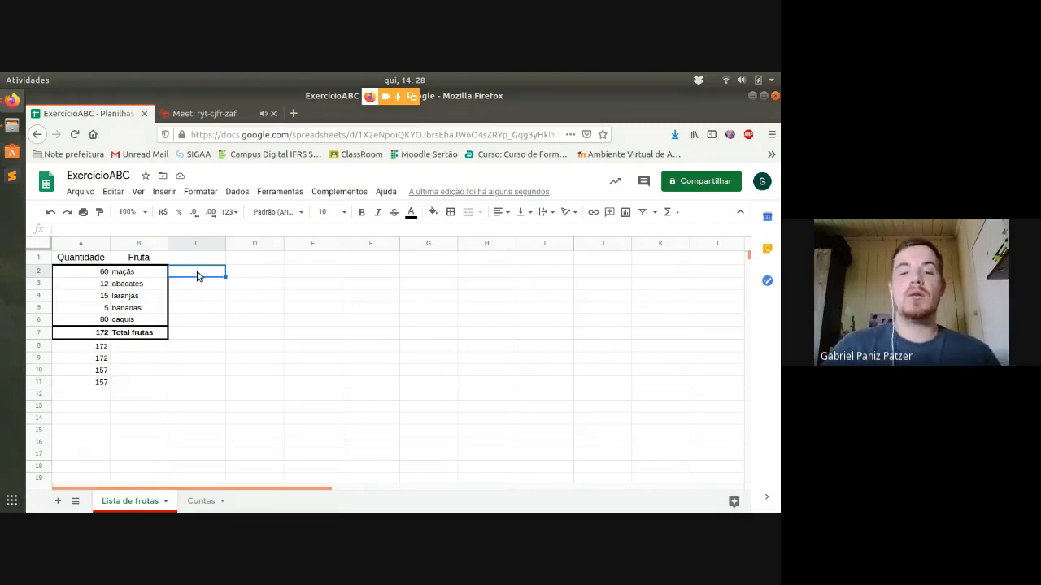
pyautogui.write('=máximo')
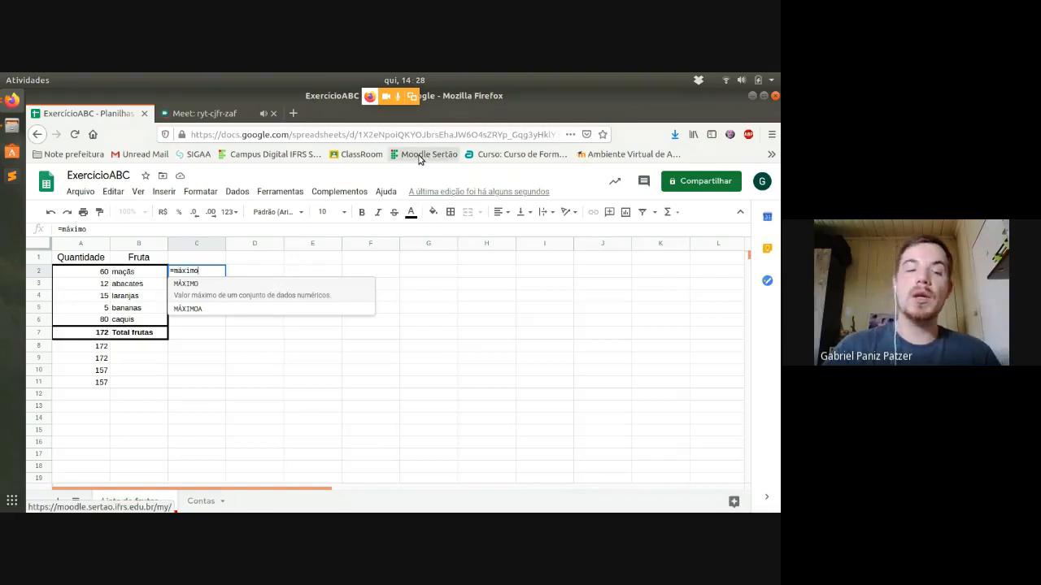
pyautogui.write('(')
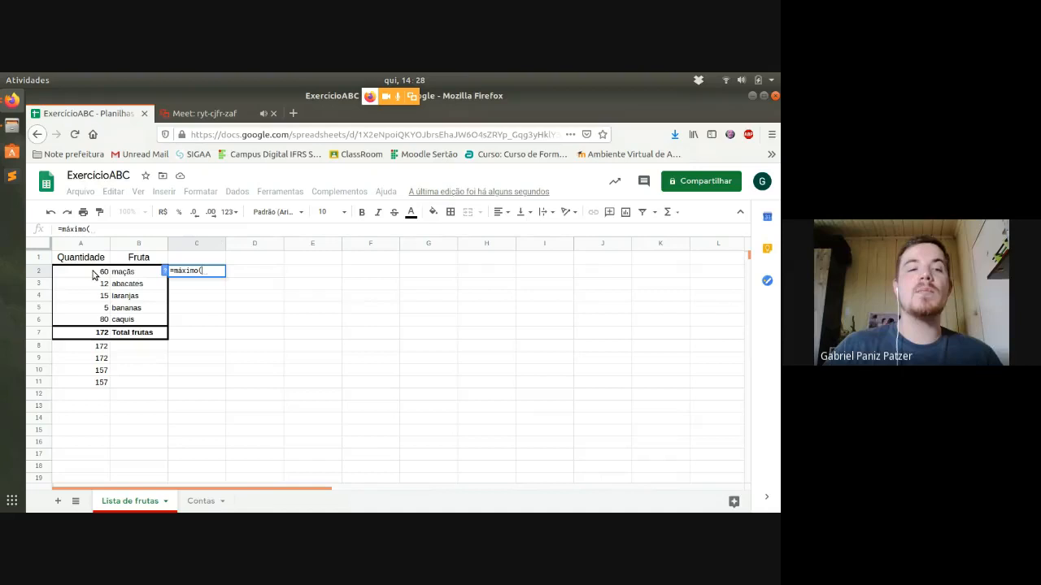
pyautogui.moveTo(95, 275); pyautogui.dragTo(87, 320)
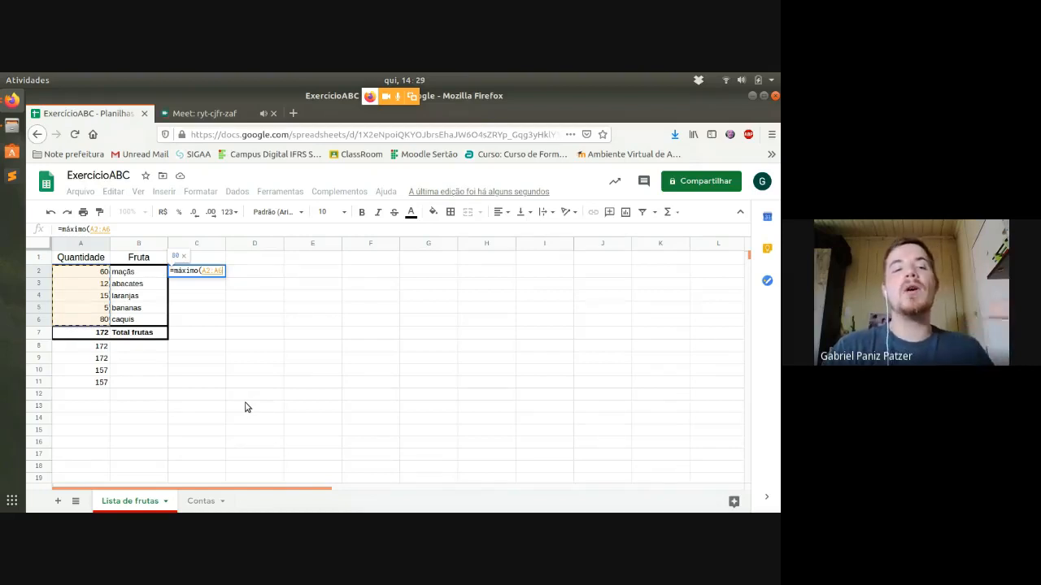
pyautogui.press('Return')
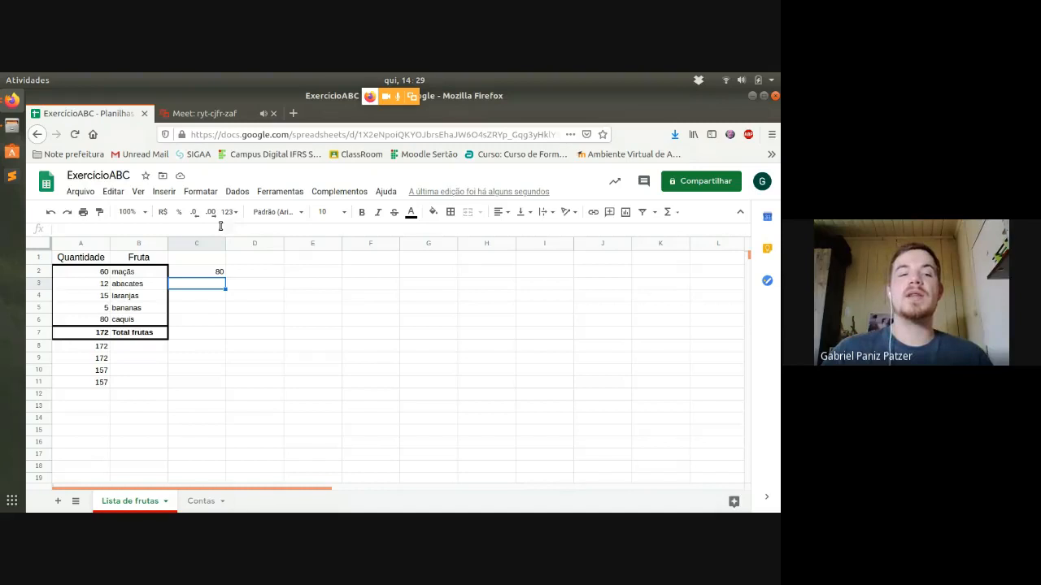
# Review the SOMA formula in A8 and set the quantity of abacates in A3 to 15
pyautogui.click(86, 350)
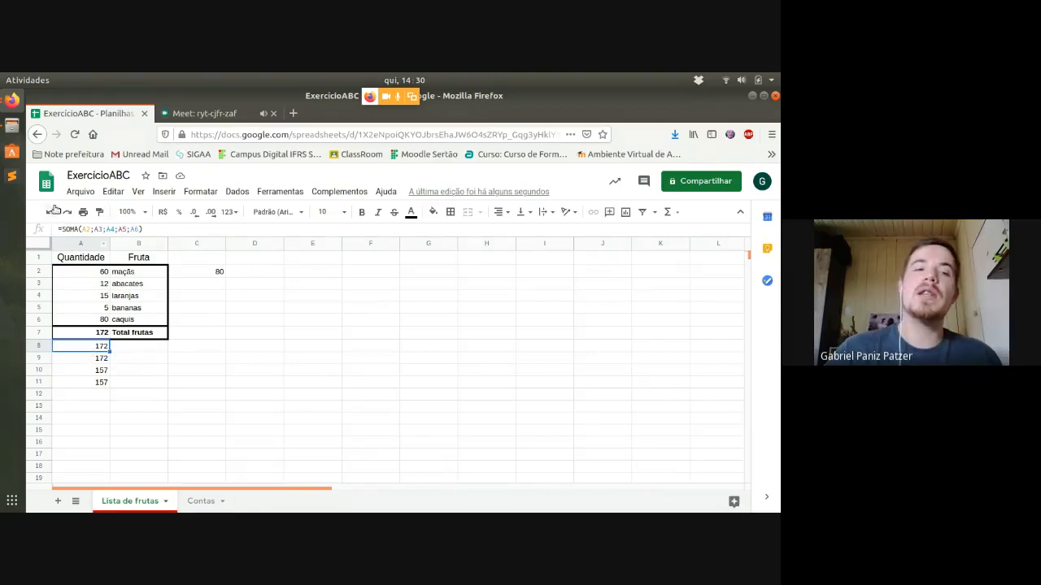
pyautogui.click(95, 274)
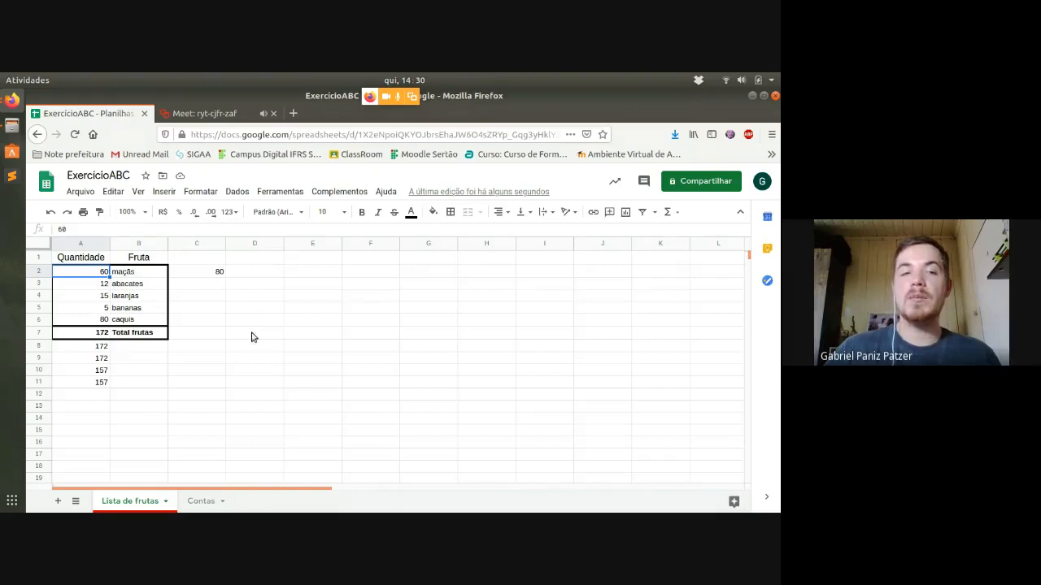
pyautogui.click(88, 283)
pyautogui.write('15')
pyautogui.press('Return')
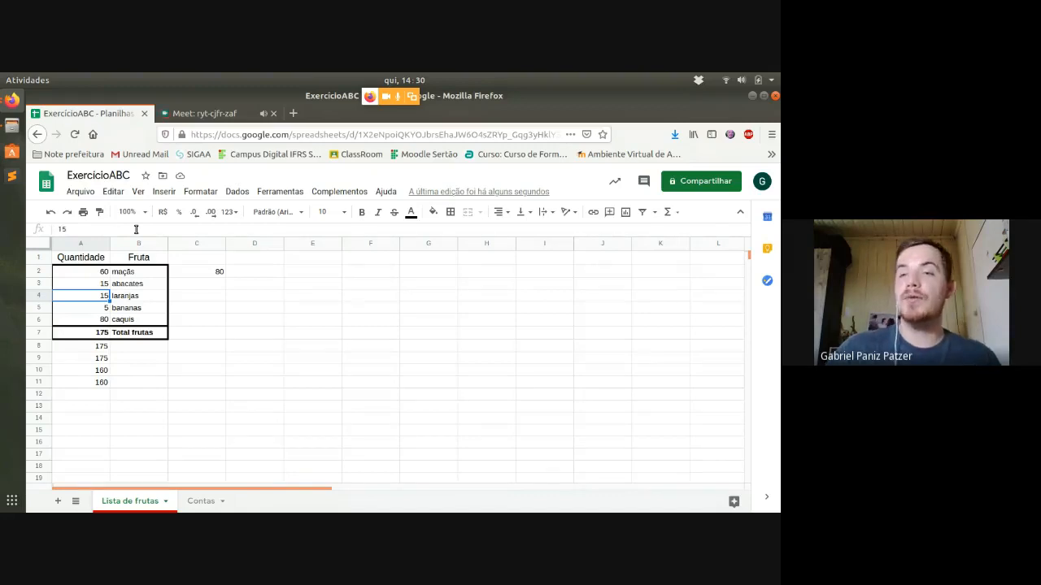
# Browse the available spreadsheet functions by category, including Todas, Engenharia, Google and Matemática, with C3 selected, and close the list
pyautogui.click(225, 285)
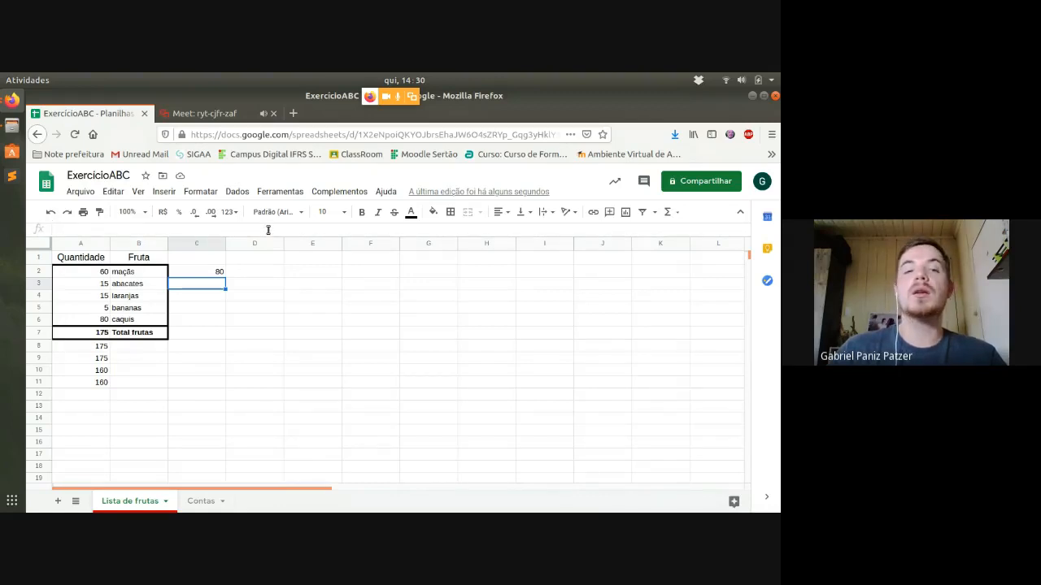
pyautogui.click(668, 213)
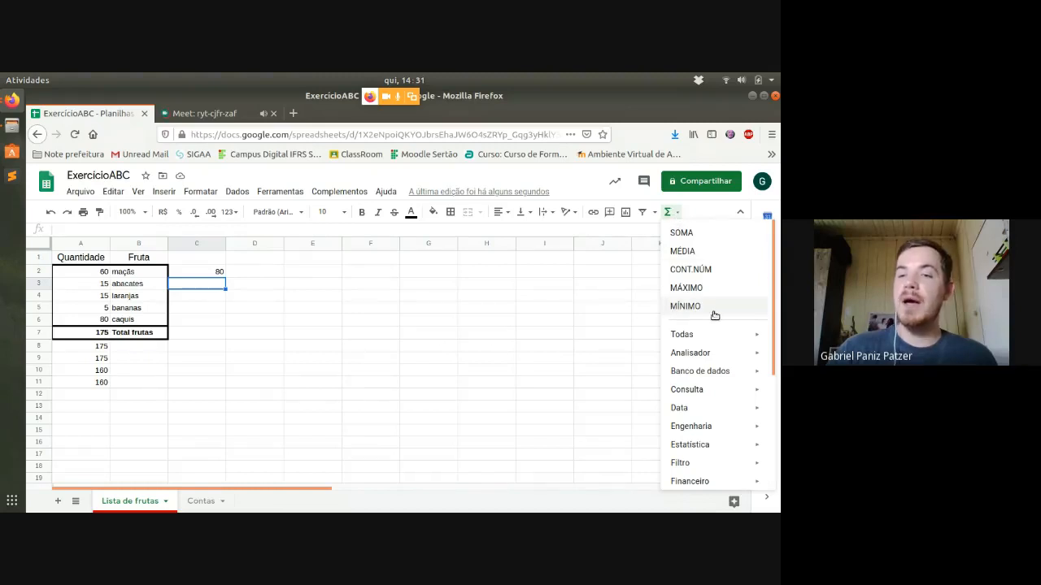
pyautogui.scroll(-3, 696, 340)
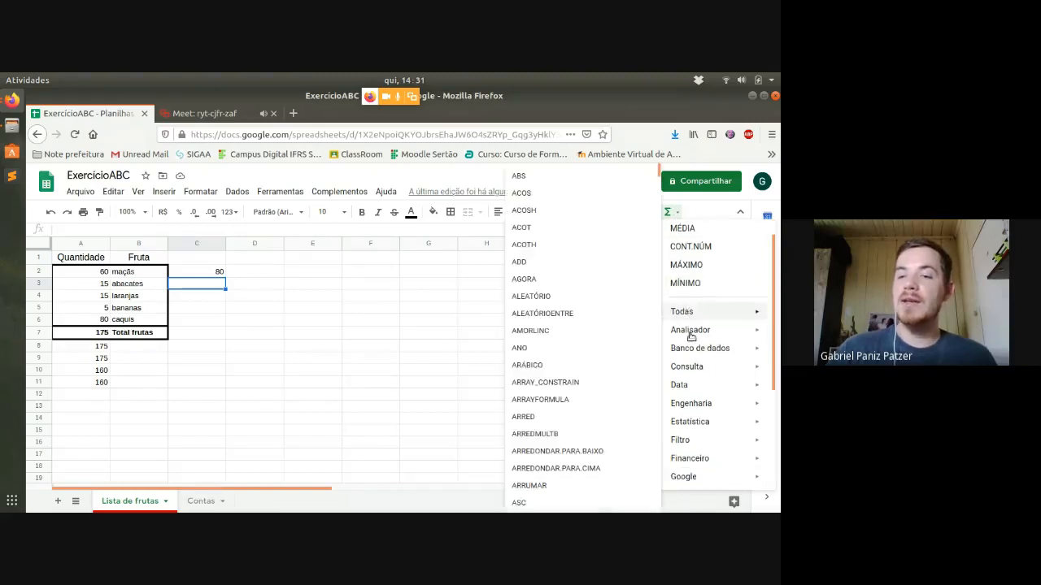
pyautogui.scroll(-1, 702, 346)
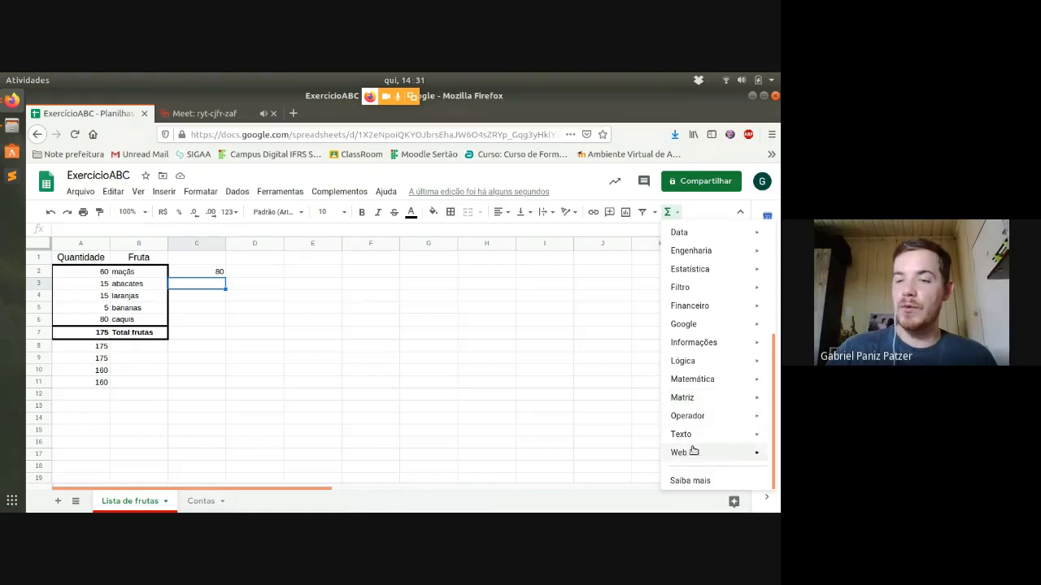
pyautogui.scroll(3, 695, 358)
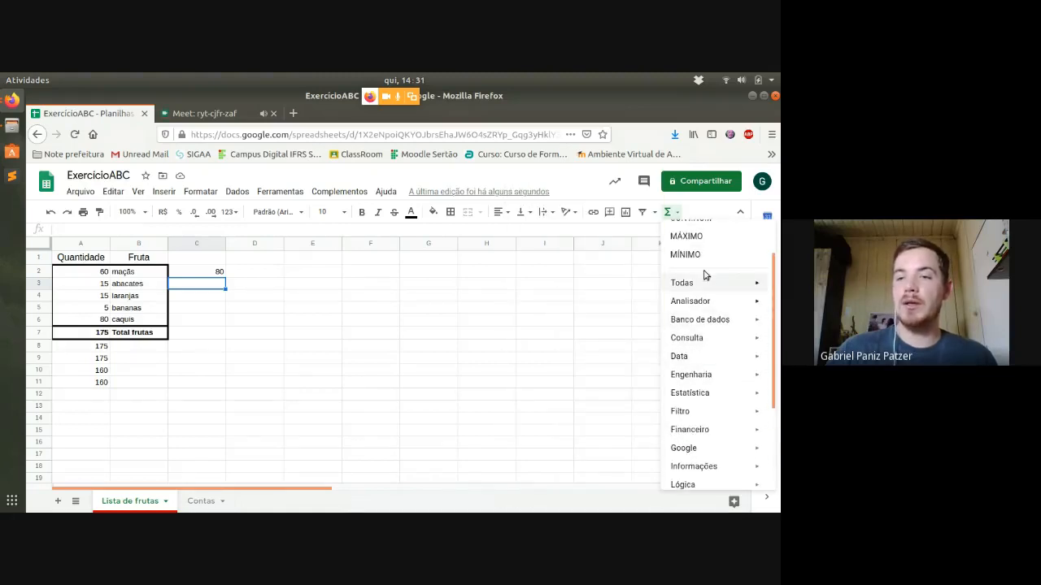
pyautogui.moveTo(704, 281)
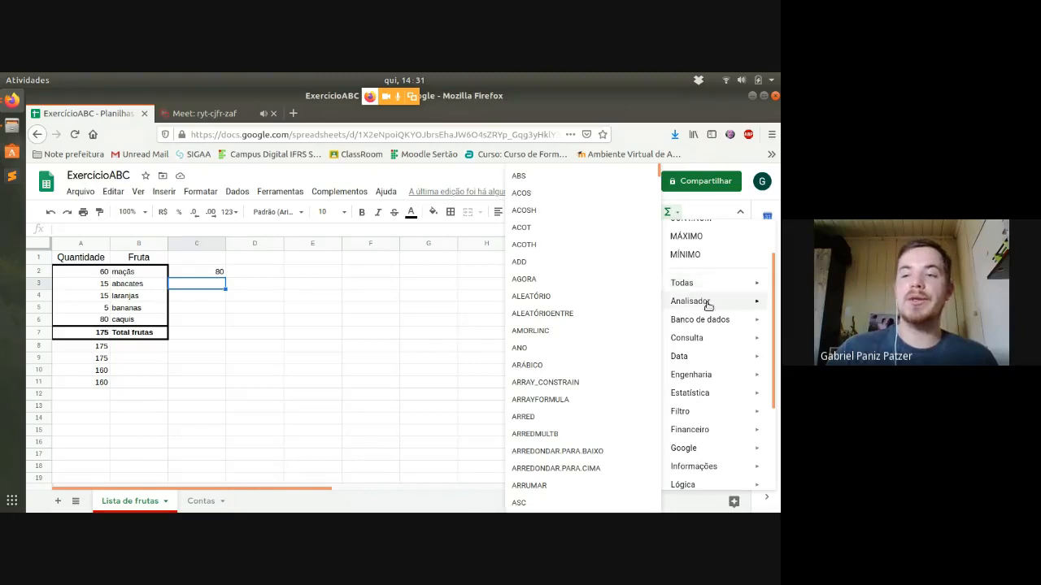
pyautogui.moveTo(706, 376)
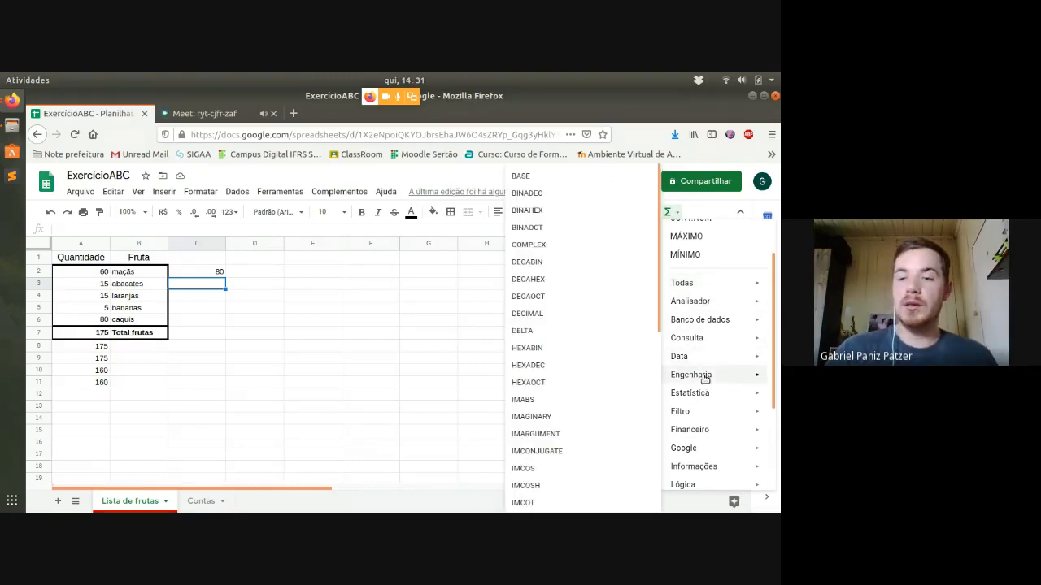
pyautogui.moveTo(703, 433)
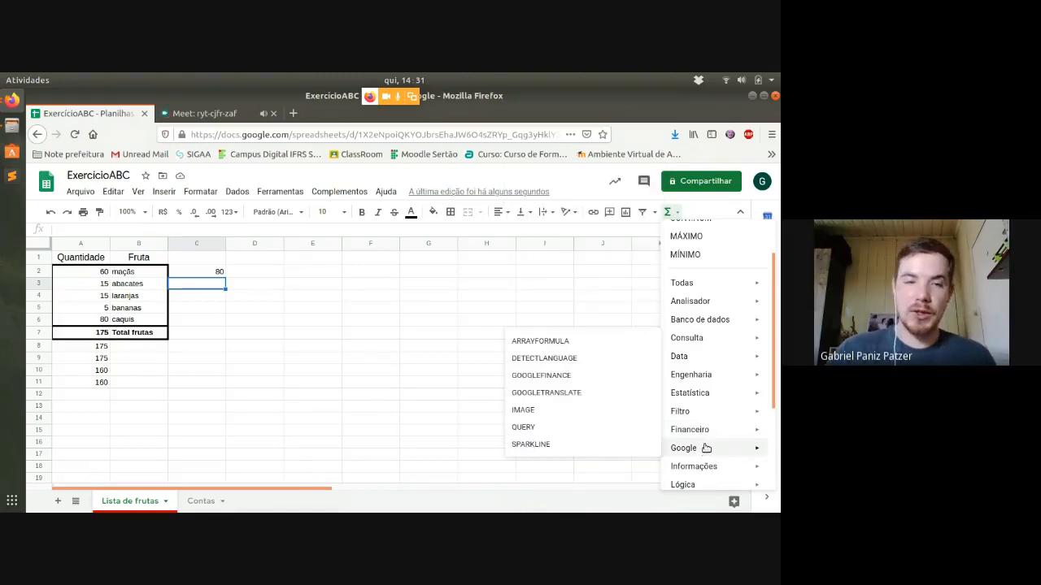
pyautogui.scroll(-3, 701, 423)
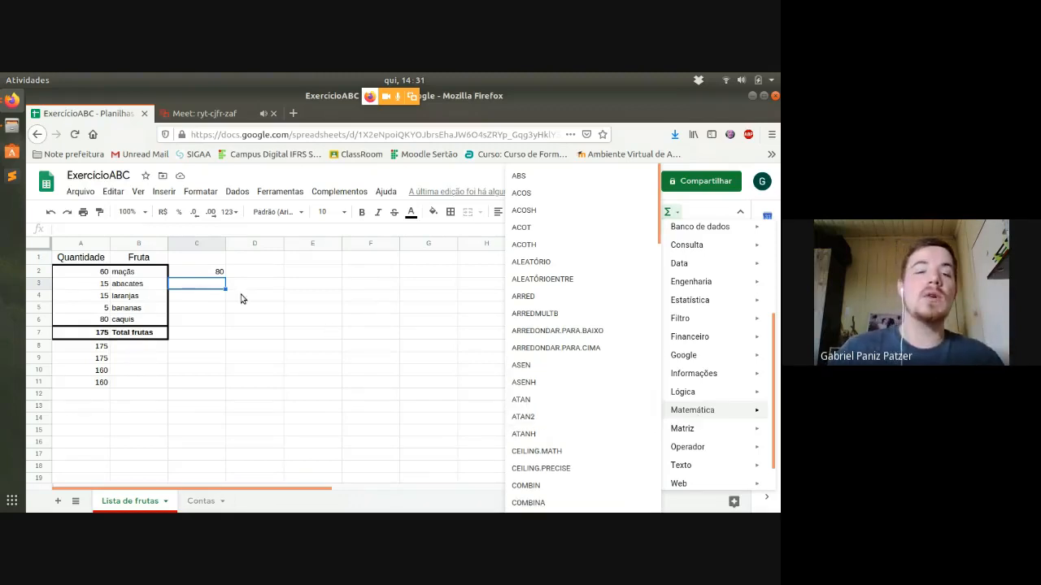
pyautogui.click(202, 289)
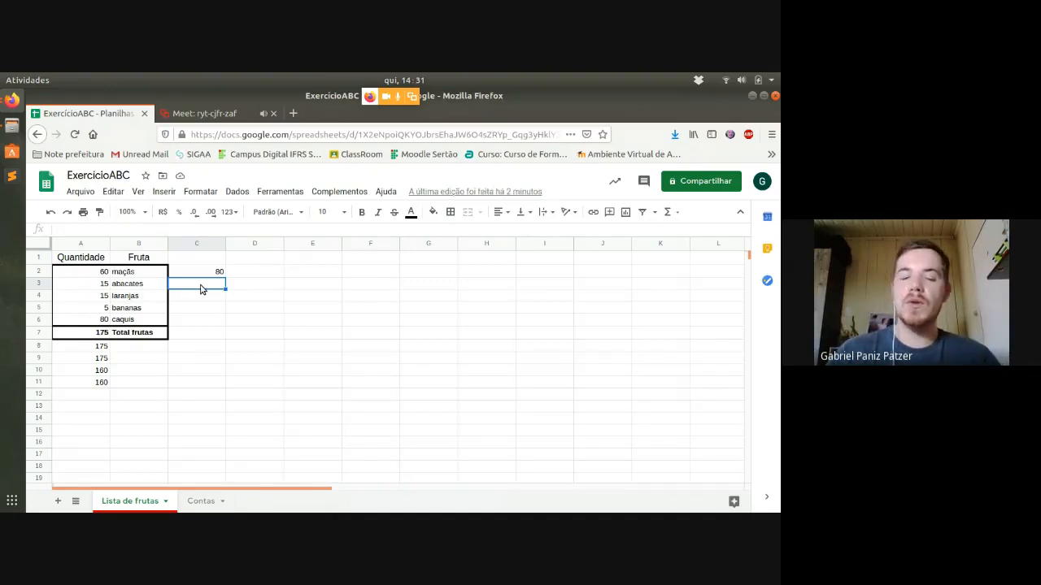
# Start a =cos( formula in C3 and open the function help to examine its example and angle argument
pyautogui.write('=c')
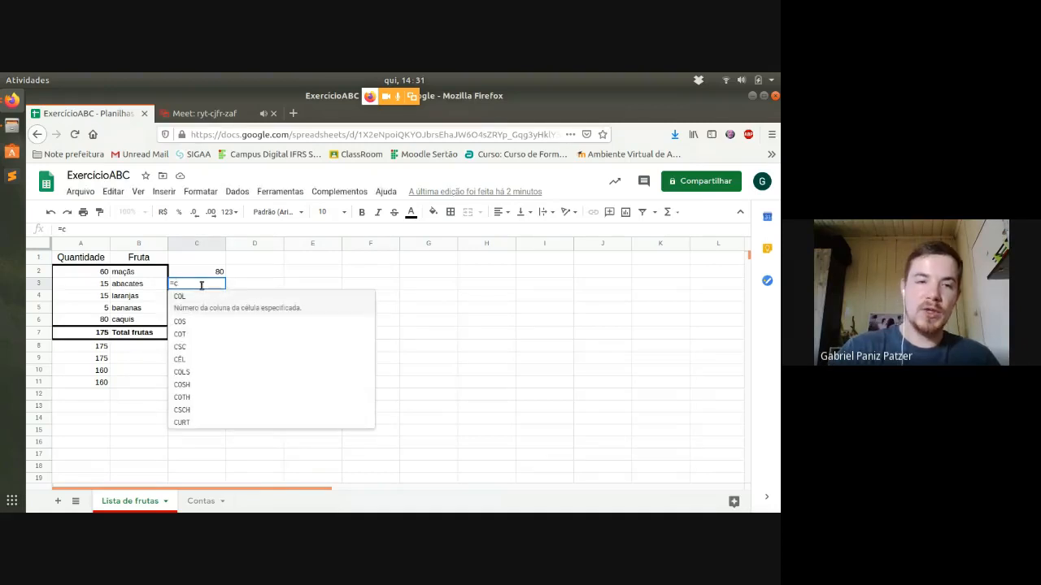
pyautogui.write('os')
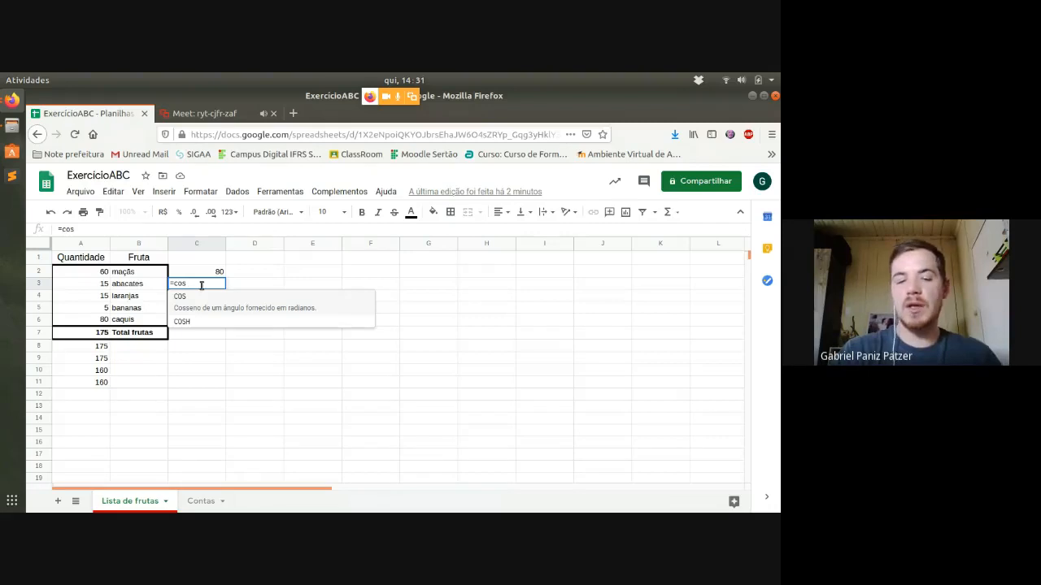
pyautogui.write('(')
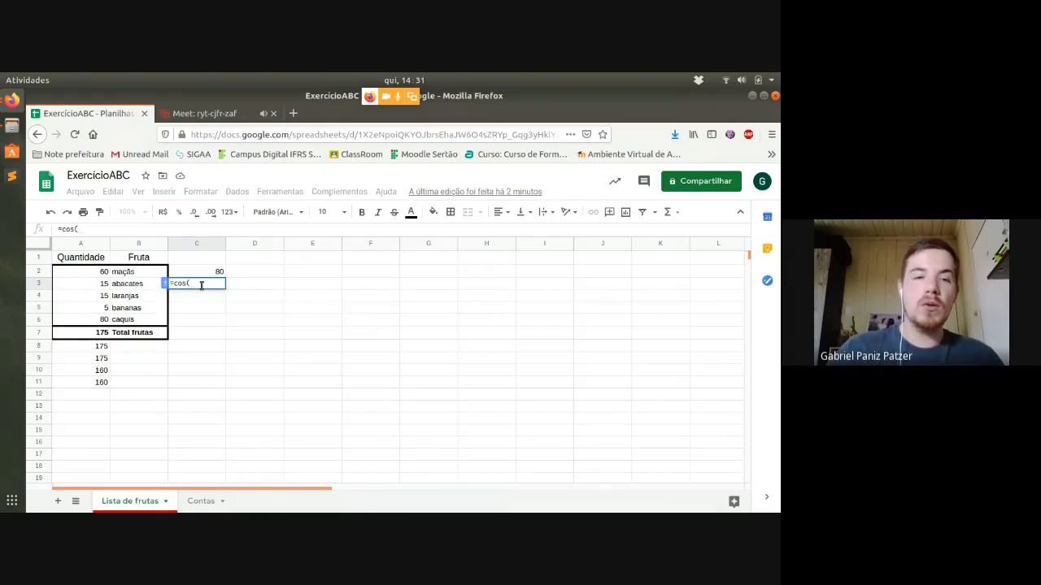
pyautogui.click(165, 284)
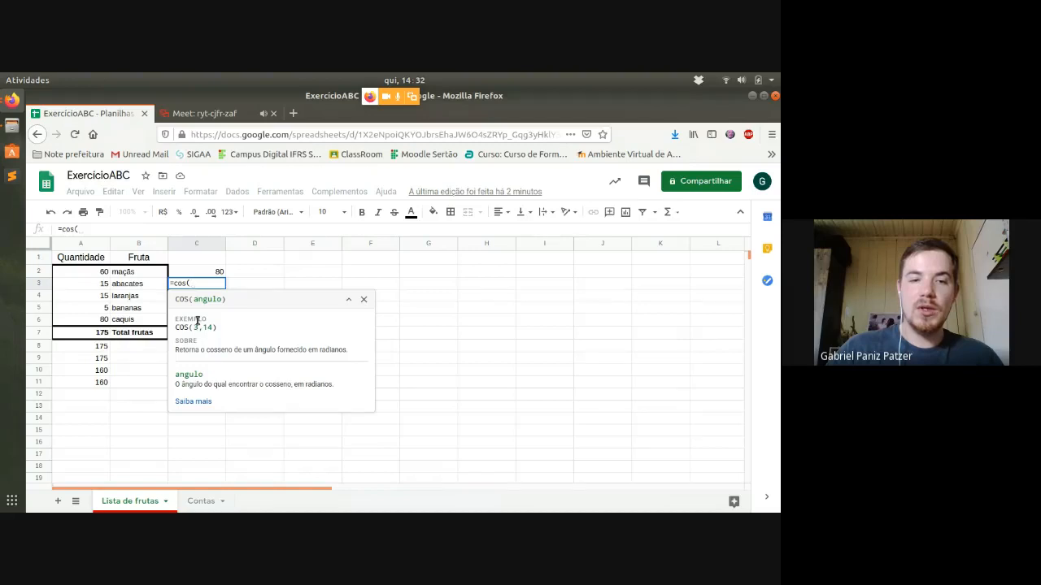
pyautogui.moveTo(193, 327); pyautogui.dragTo(215, 327)
pyautogui.click(196, 281)
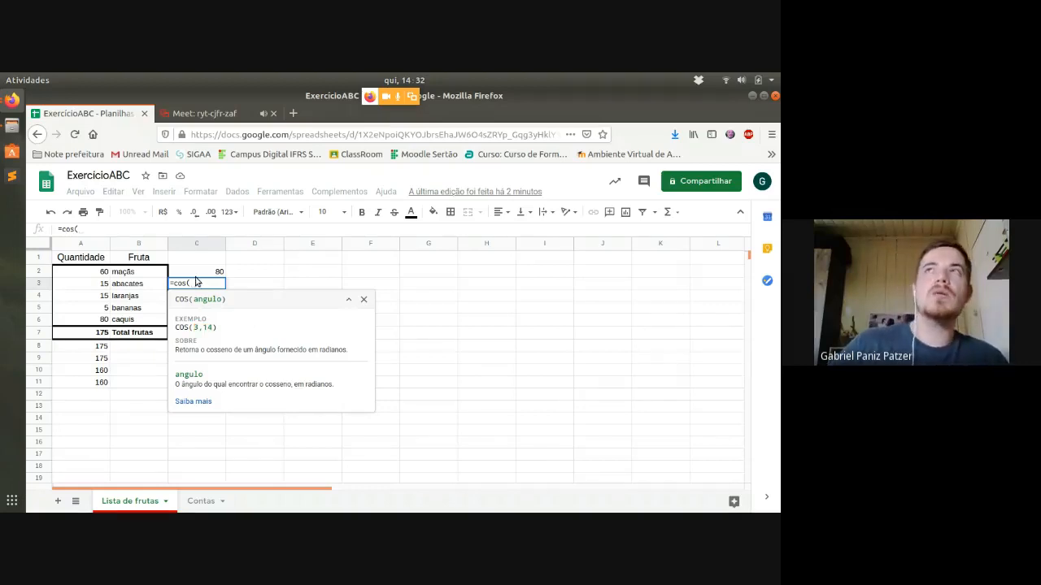